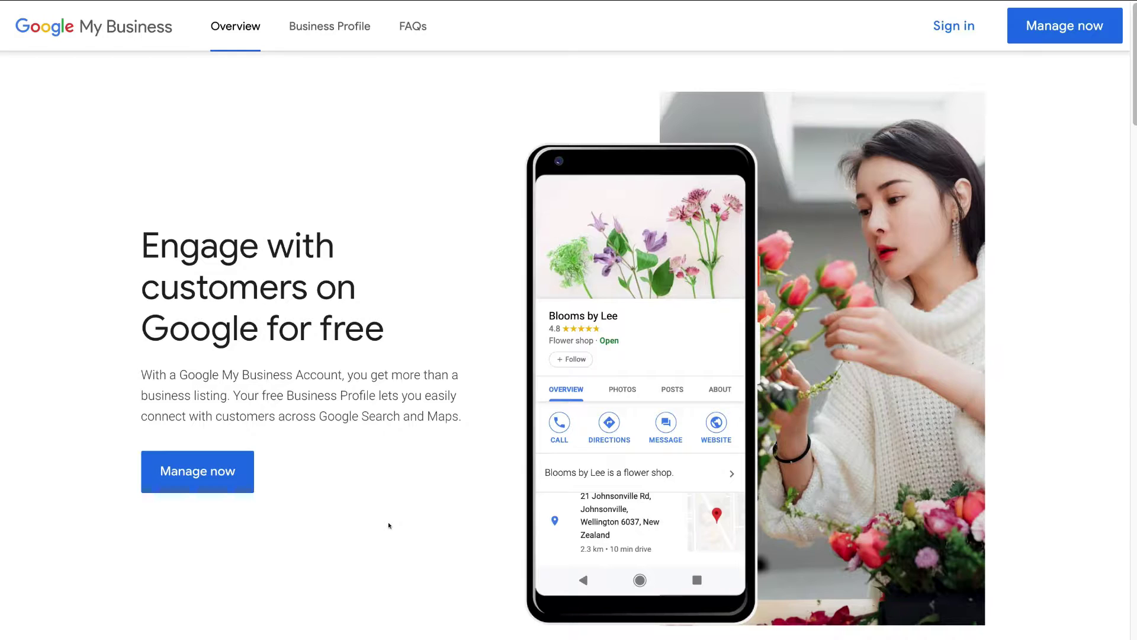
# - Open the Syndeo web design business dashboard Home page from Manage now
pyautogui.click(210, 488)
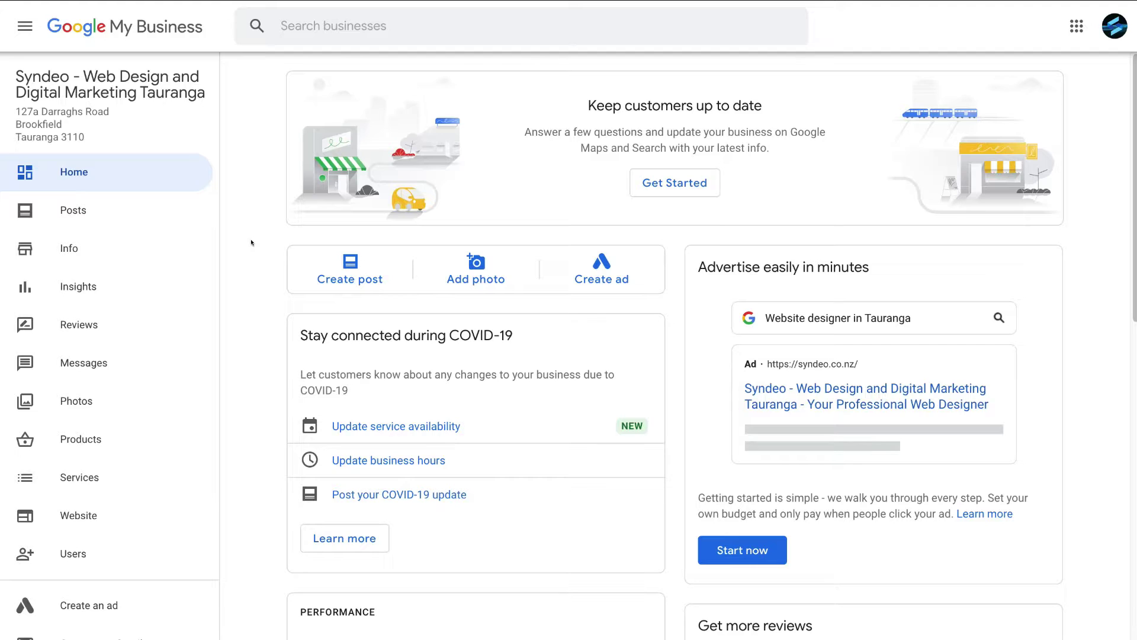
# - Review Syndeo's Info page: name, hours, contact, services, attributes and business description
pyautogui.click(112, 249)
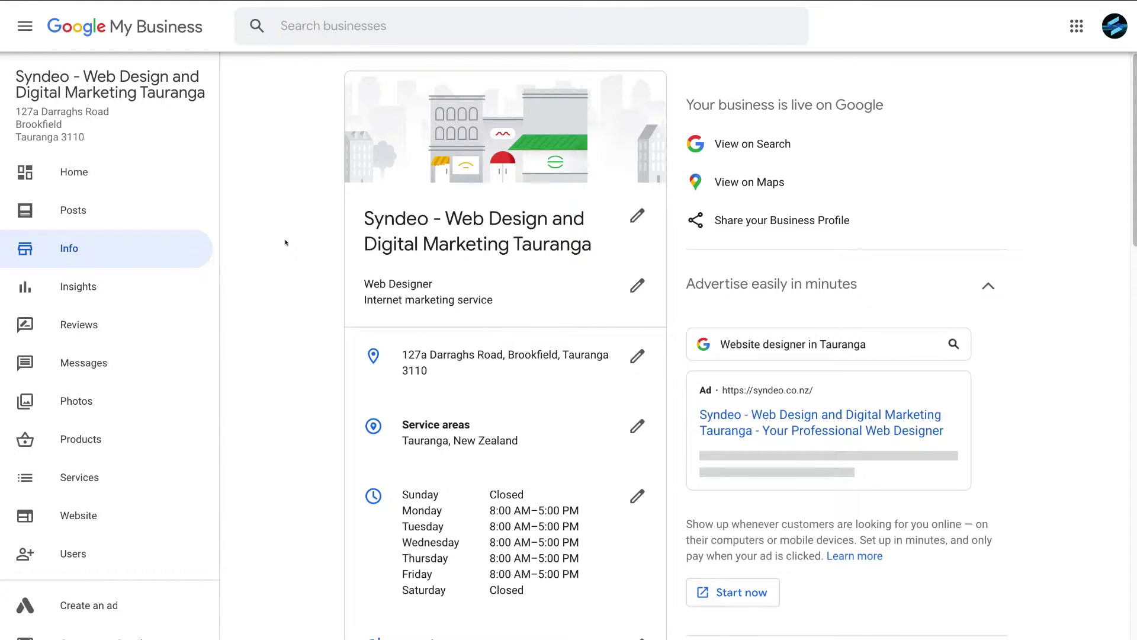
pyautogui.scroll(-3, 285, 242)
pyautogui.scroll(-5, 285, 243)
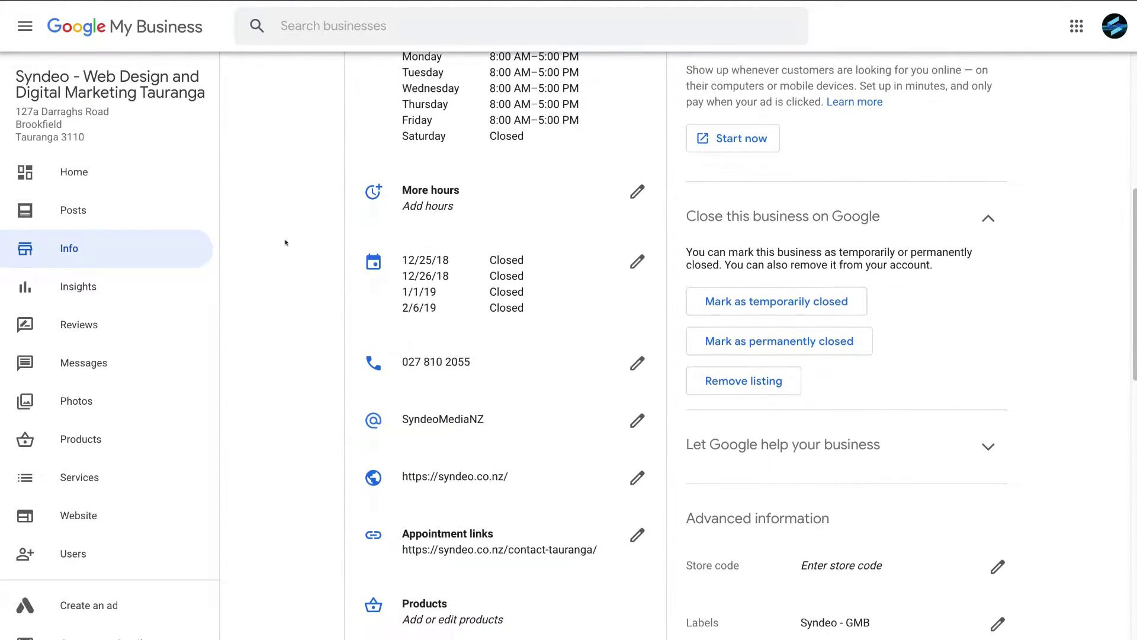
pyautogui.scroll(6, 307, 287)
pyautogui.scroll(2, 308, 285)
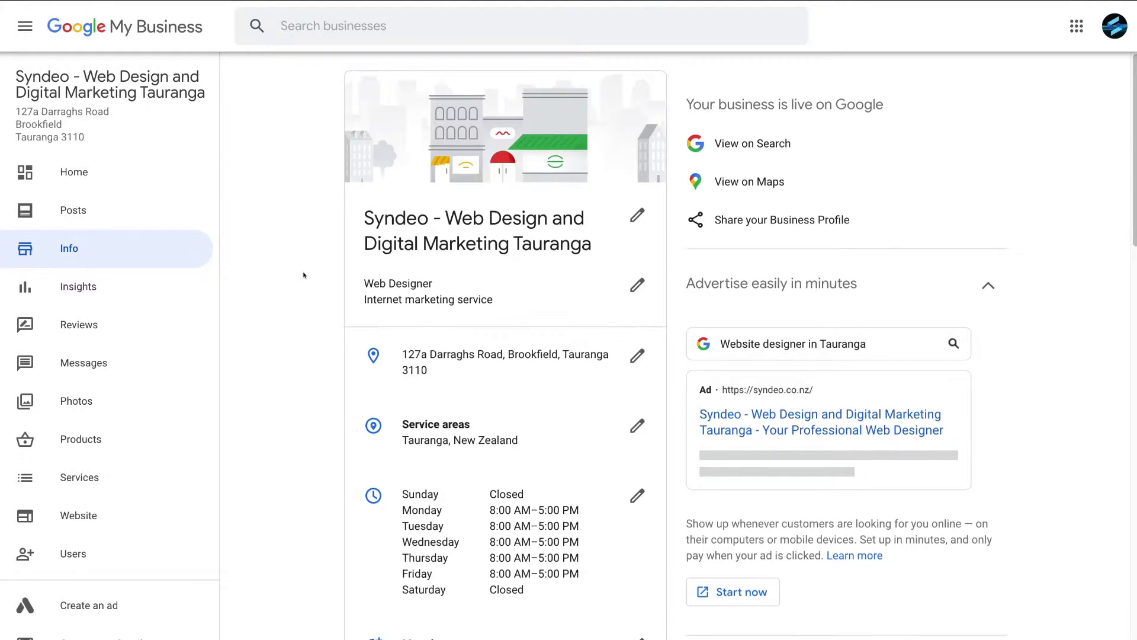
pyautogui.scroll(-1, 304, 276)
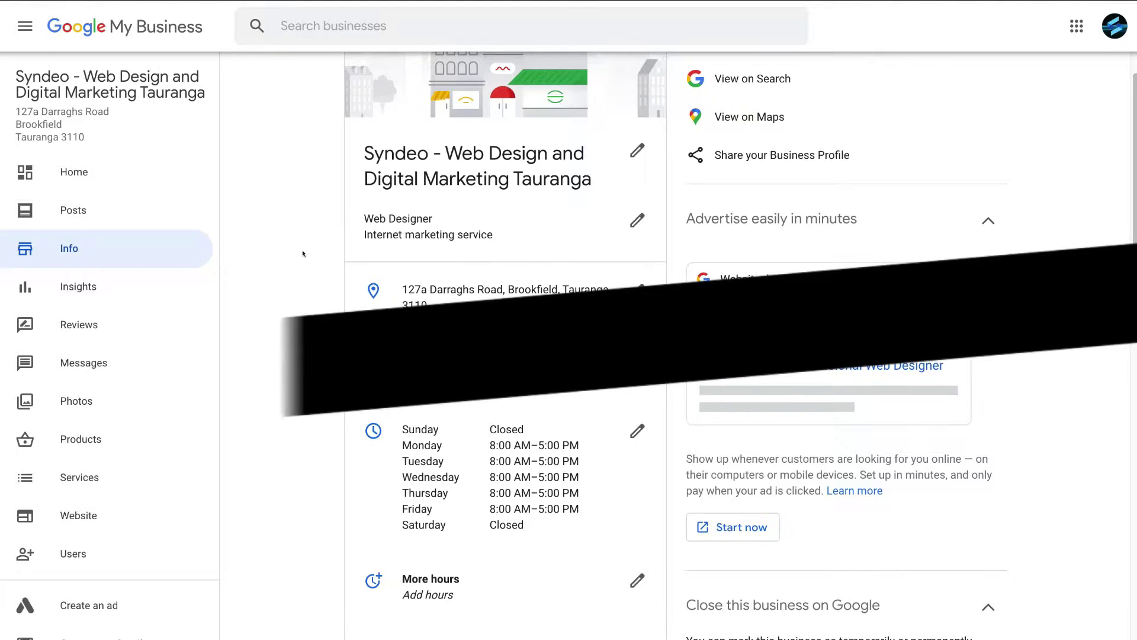
pyautogui.scroll(-5, 592, 344)
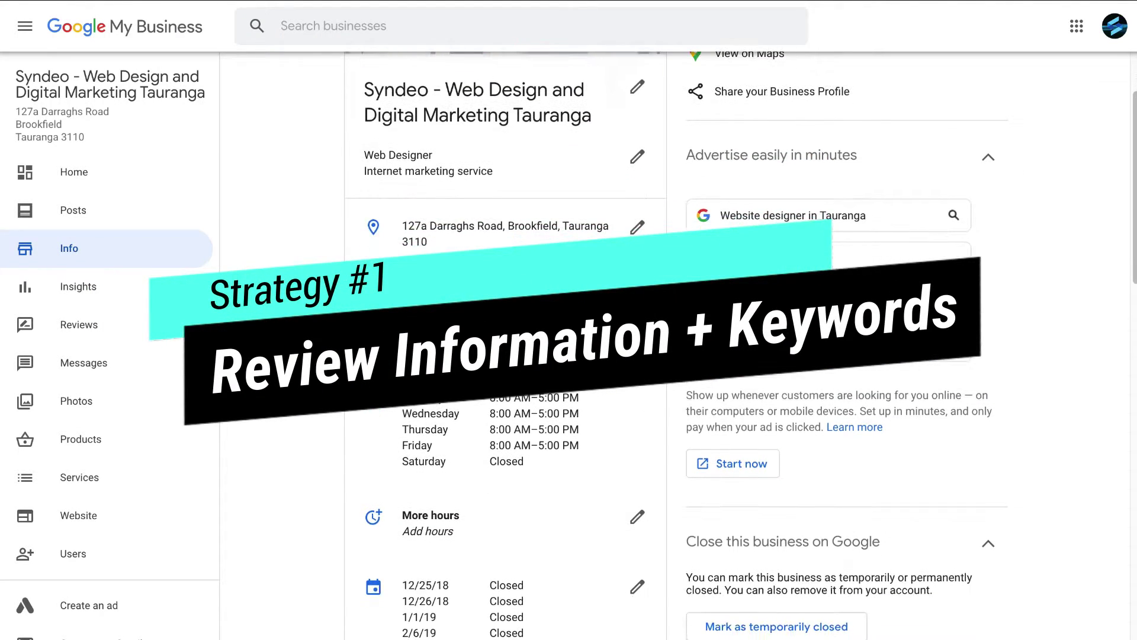
pyautogui.scroll(-10, 317, 285)
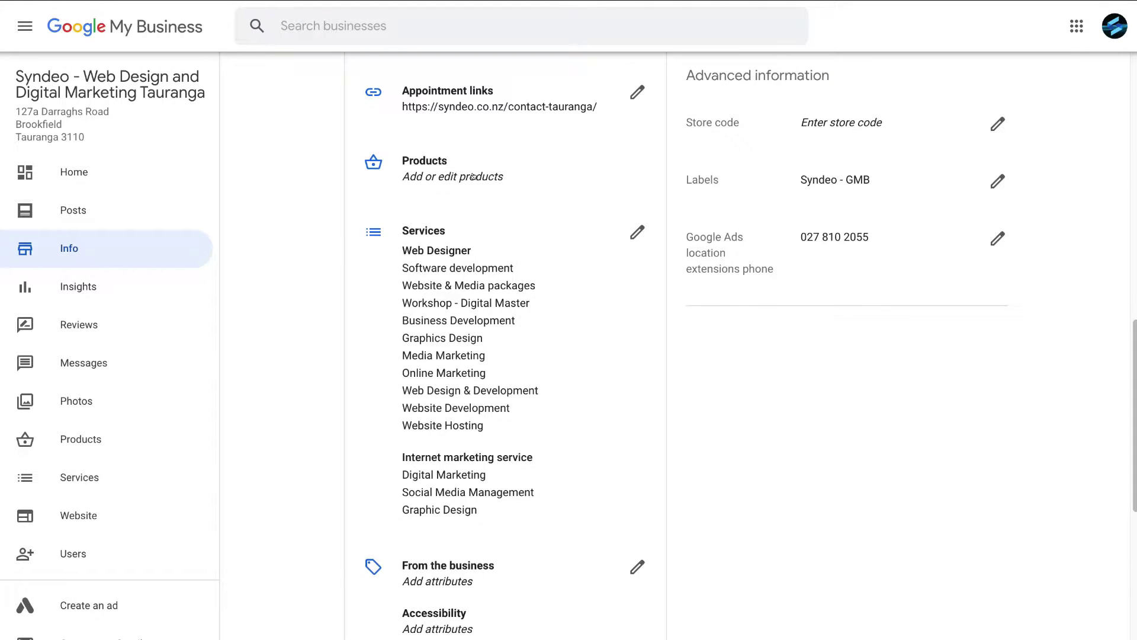
pyautogui.scroll(-7, 550, 311)
pyautogui.scroll(-1, 551, 312)
pyautogui.scroll(-1, 501, 433)
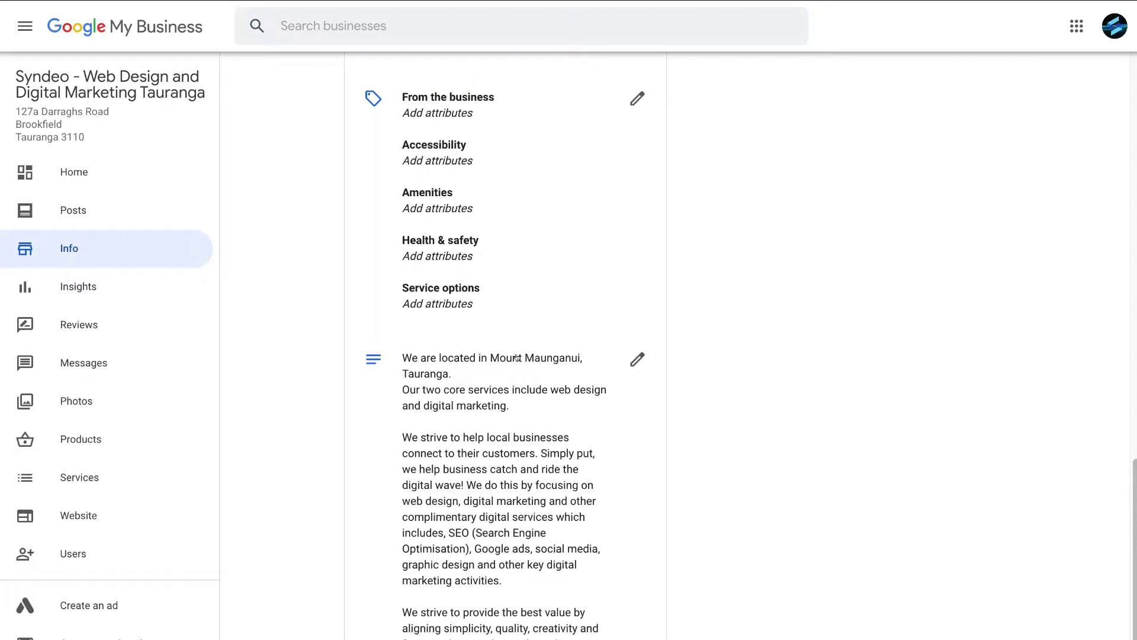
pyautogui.click(636, 359)
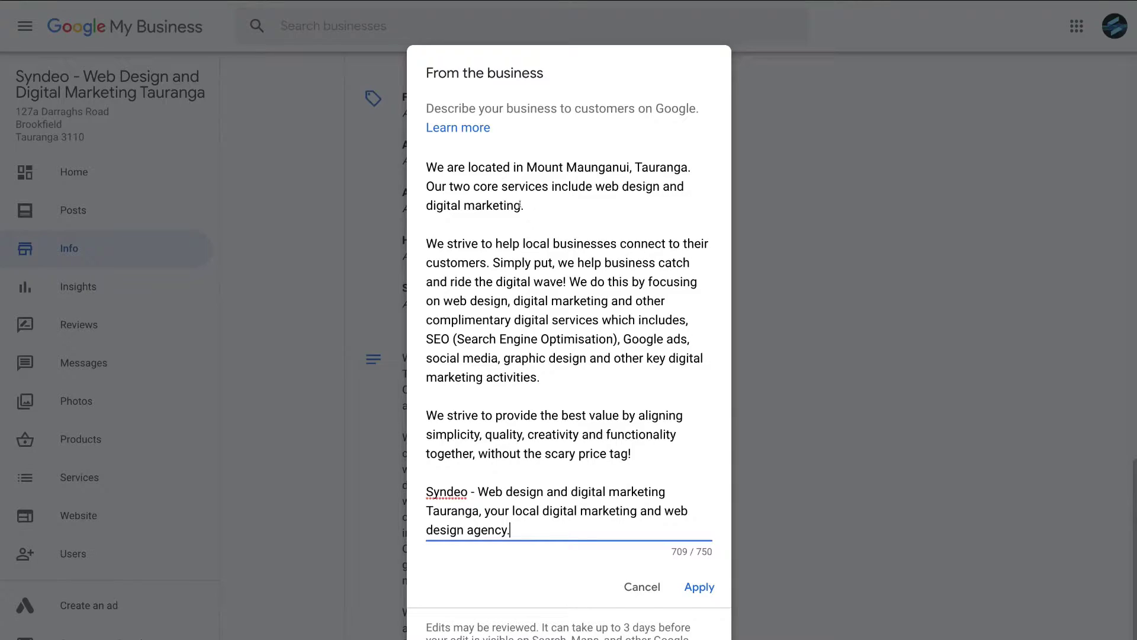
pyautogui.moveTo(519, 205); pyautogui.dragTo(449, 205)
pyautogui.moveTo(429, 205); pyautogui.dragTo(424, 207)
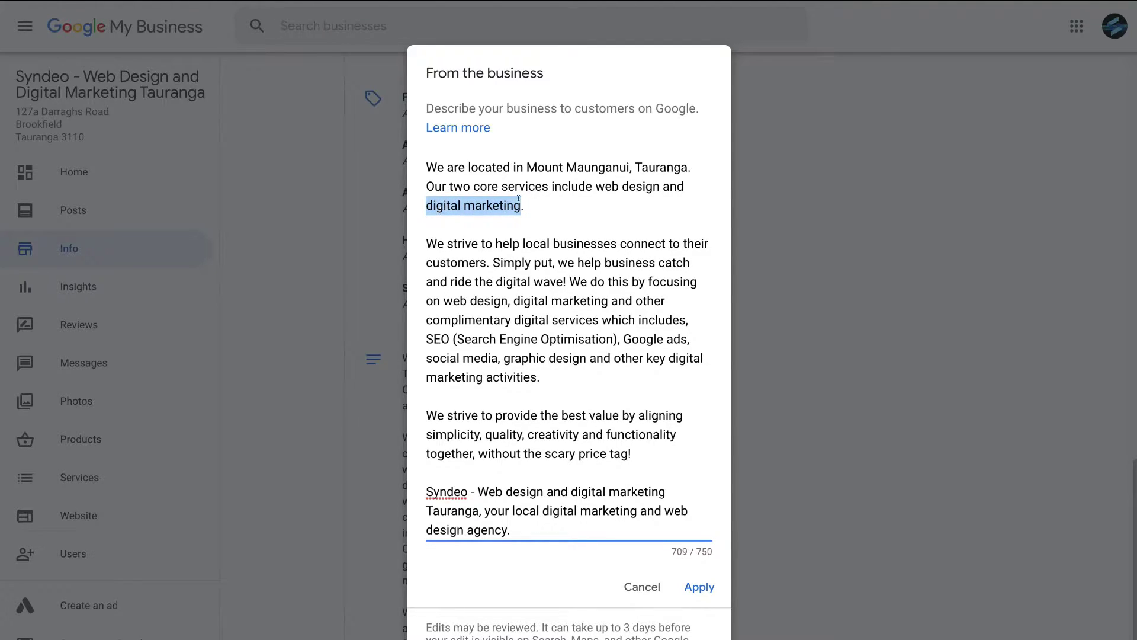
pyautogui.click(596, 186)
pyautogui.moveTo(595, 186); pyautogui.dragTo(528, 167)
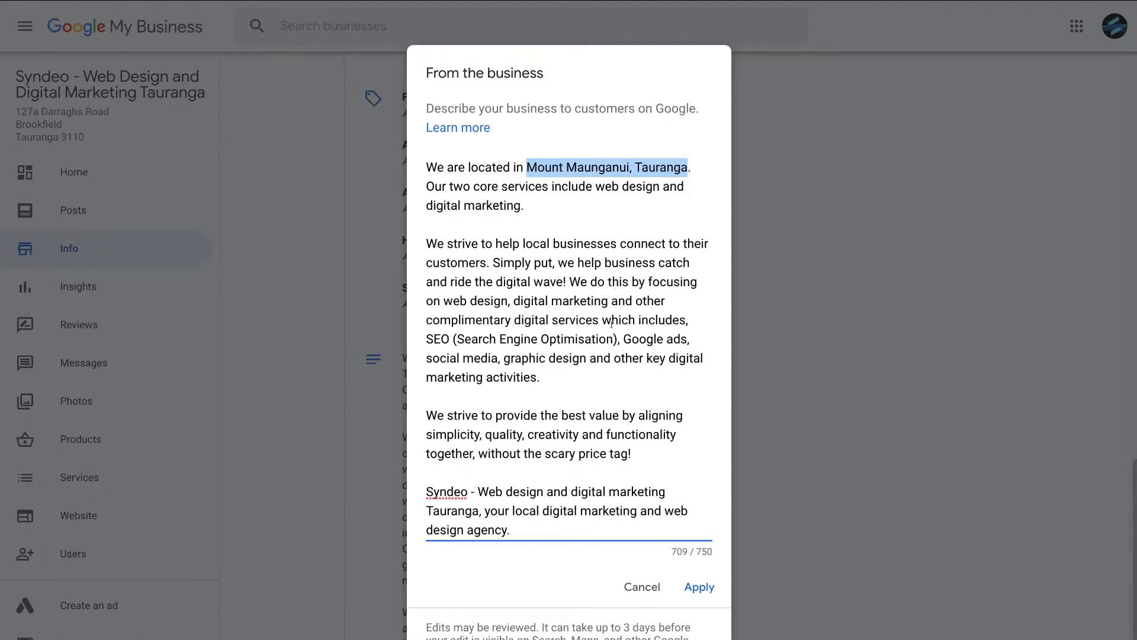
pyautogui.moveTo(613, 338); pyautogui.dragTo(457, 337)
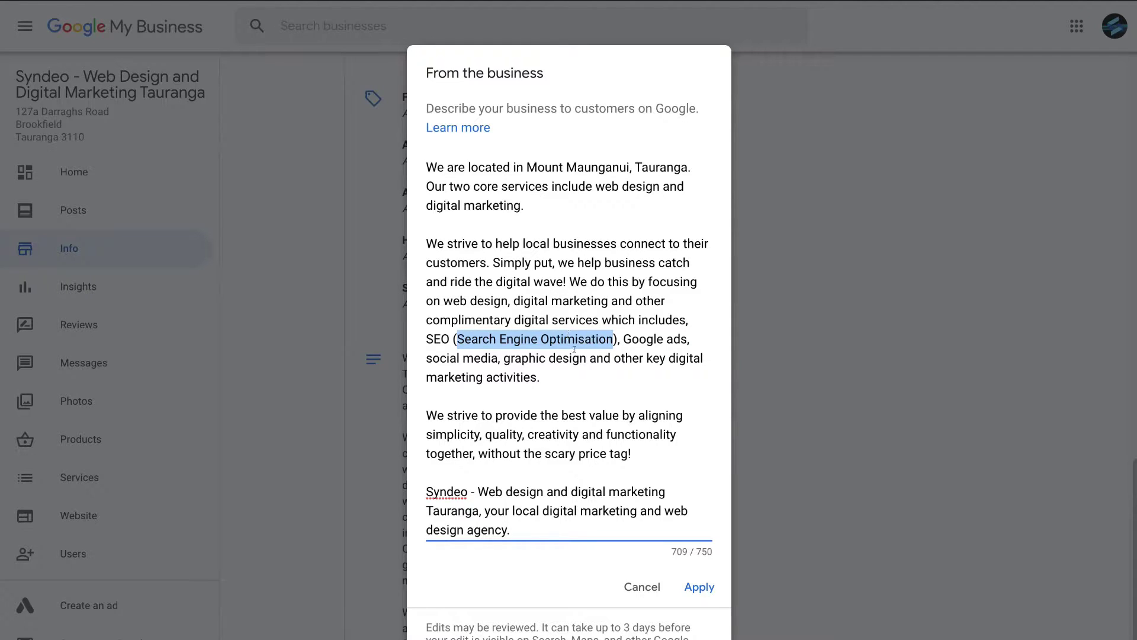
pyautogui.moveTo(587, 359); pyautogui.dragTo(621, 338)
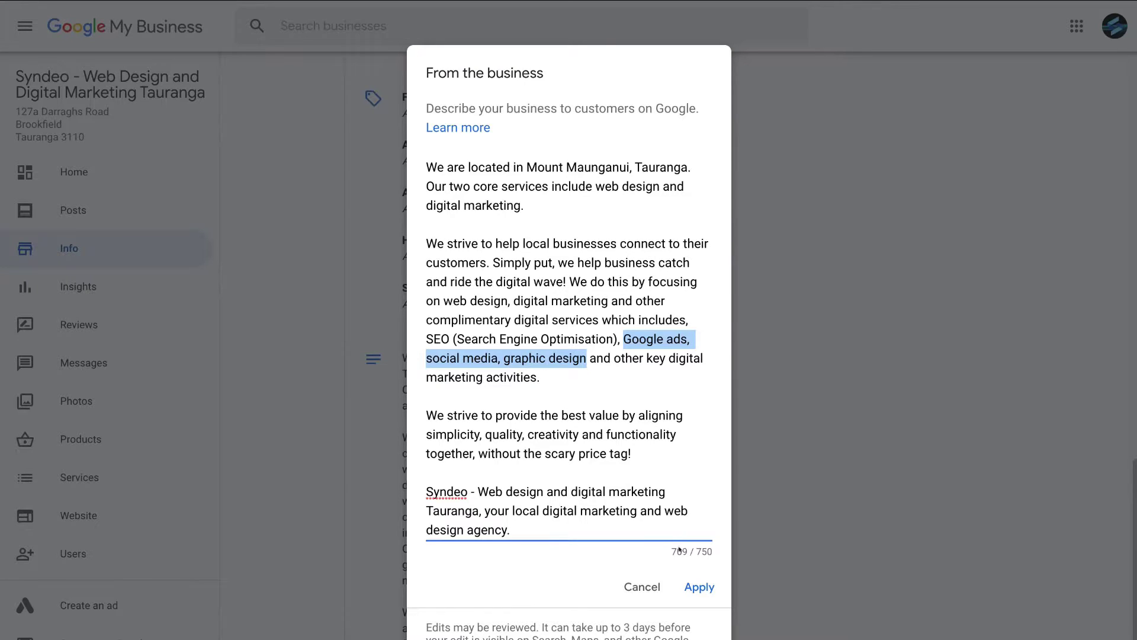
pyautogui.click(633, 588)
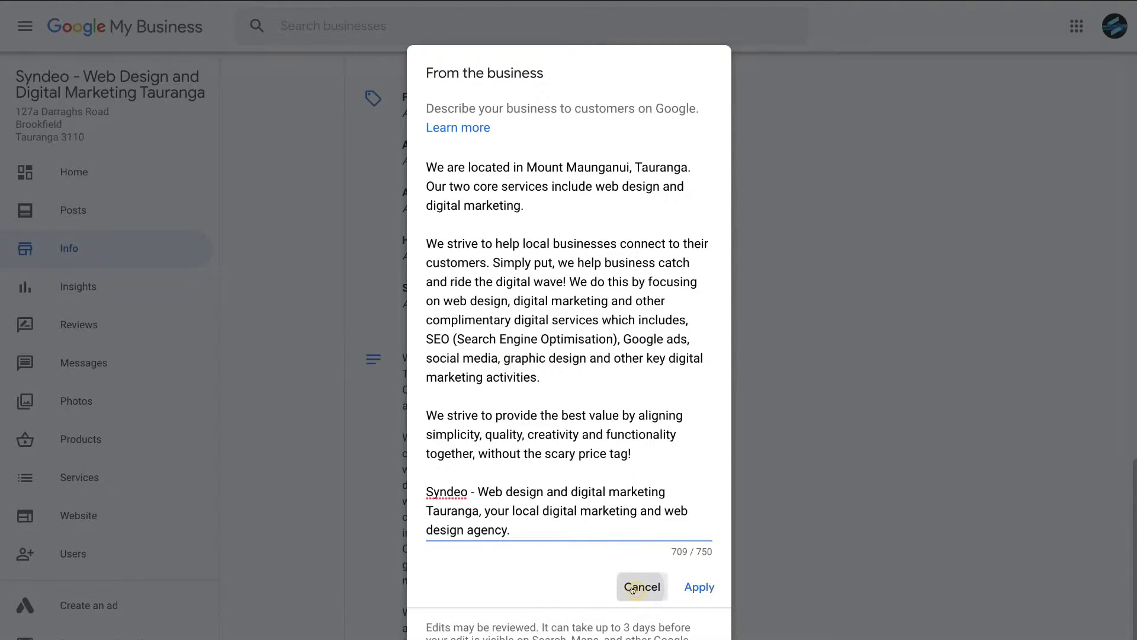
# - Check the Syndeo services list with prices, then go to the Products page
pyautogui.scroll(7, 696, 432)
pyautogui.scroll(5, 696, 432)
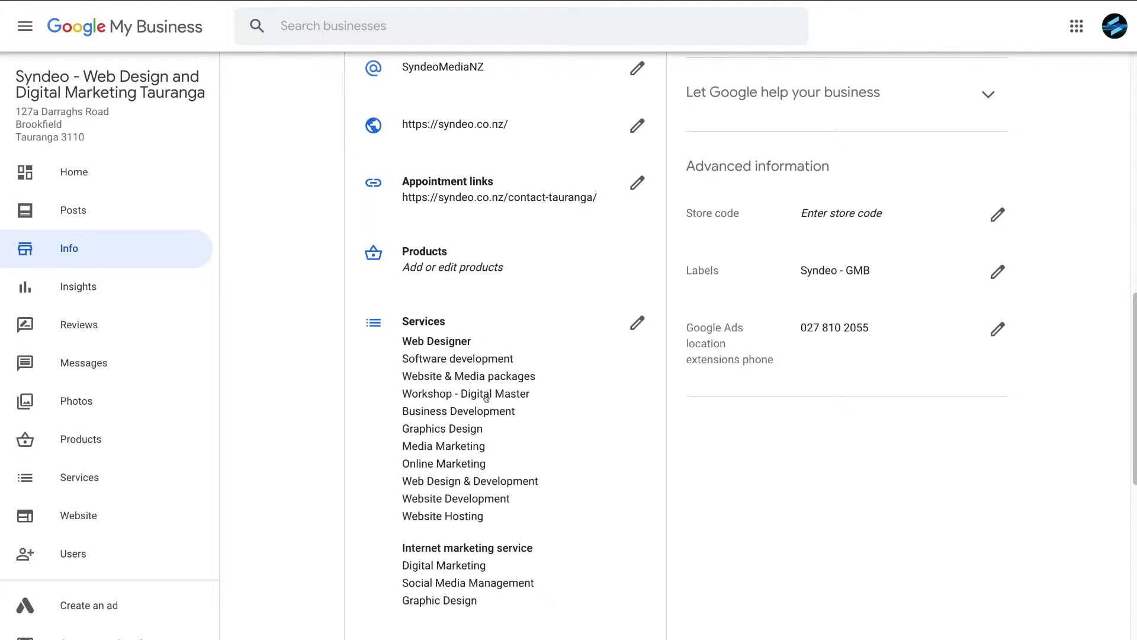
pyautogui.click(630, 318)
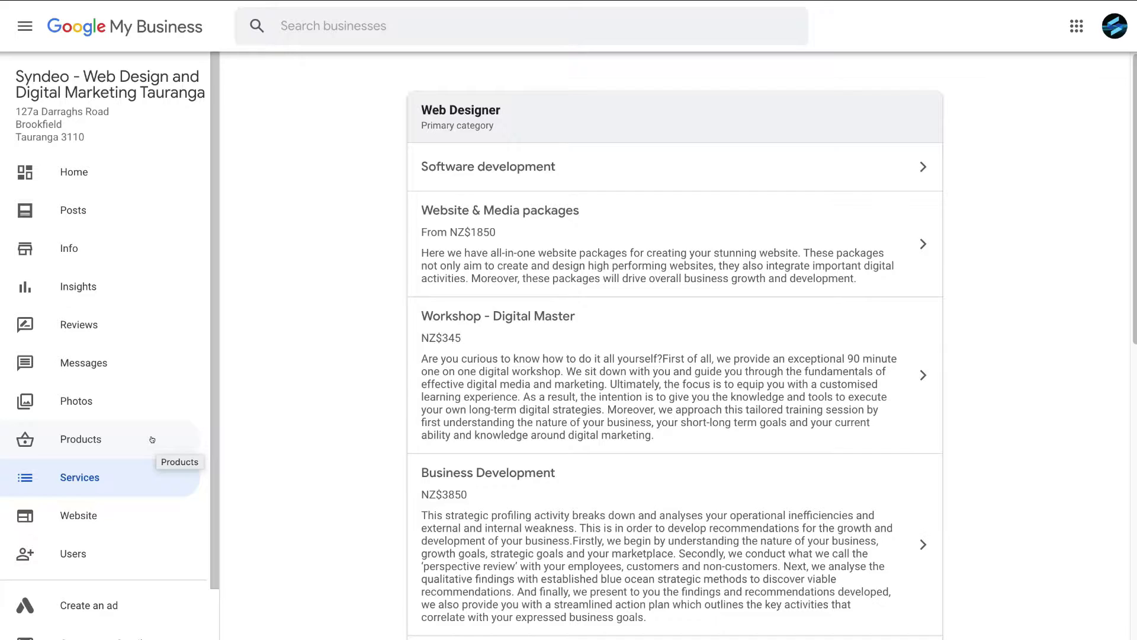
pyautogui.click(113, 437)
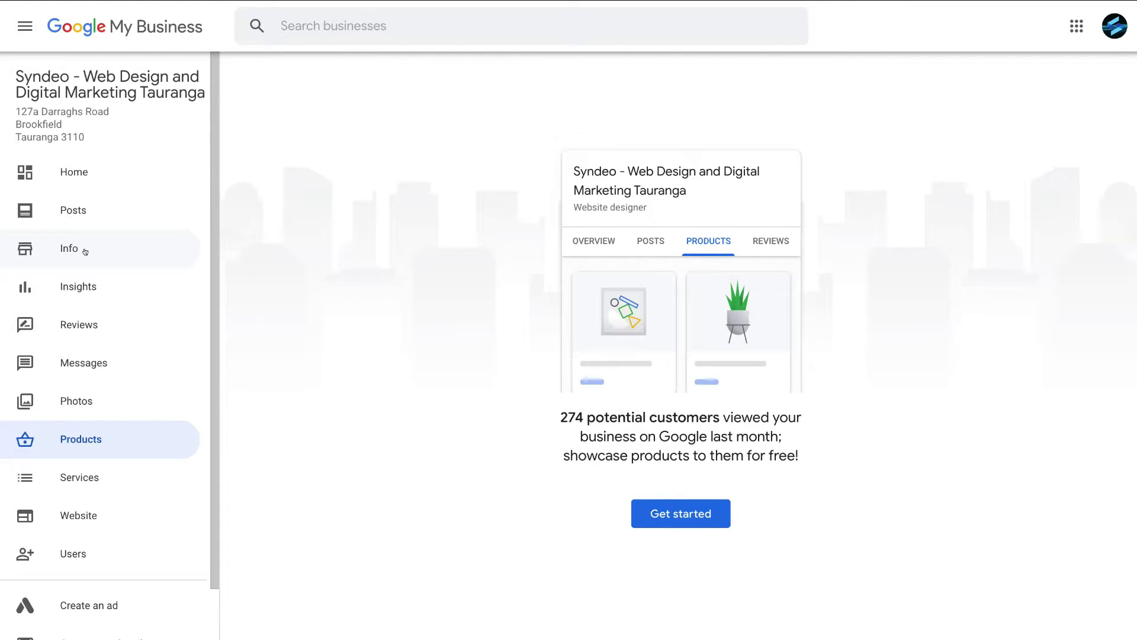
# - Return to Syndeo's Info page showing service area Tauranga and 8:00 AM–5:00 PM hours
pyautogui.click(116, 250)
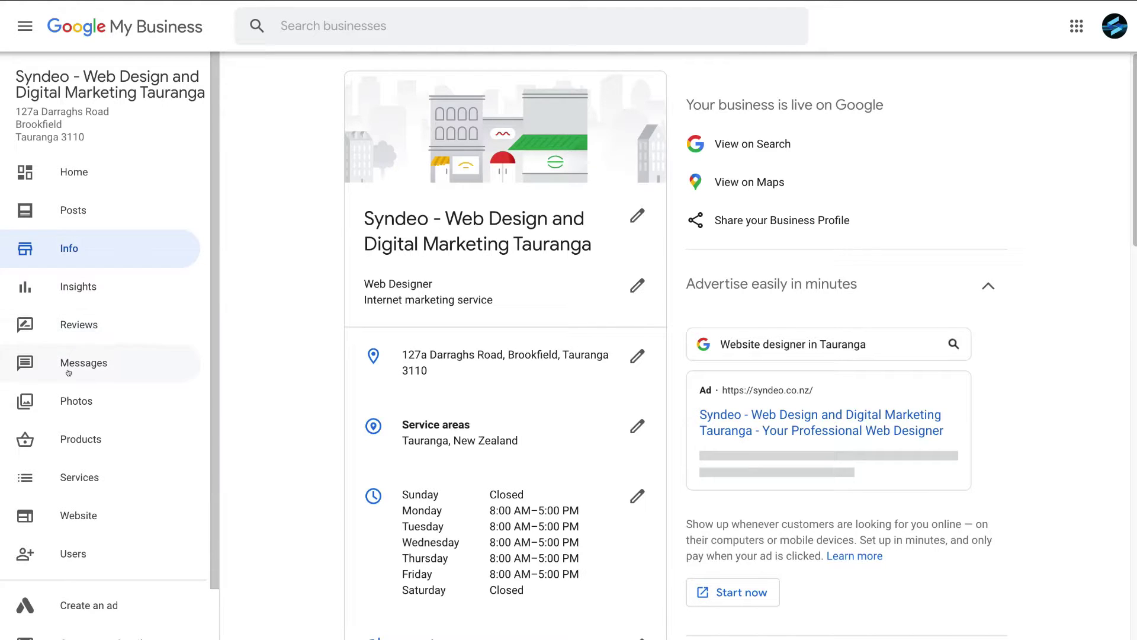
# - Preview the unpublished free Syndeo website down to its Updates section
pyautogui.click(138, 513)
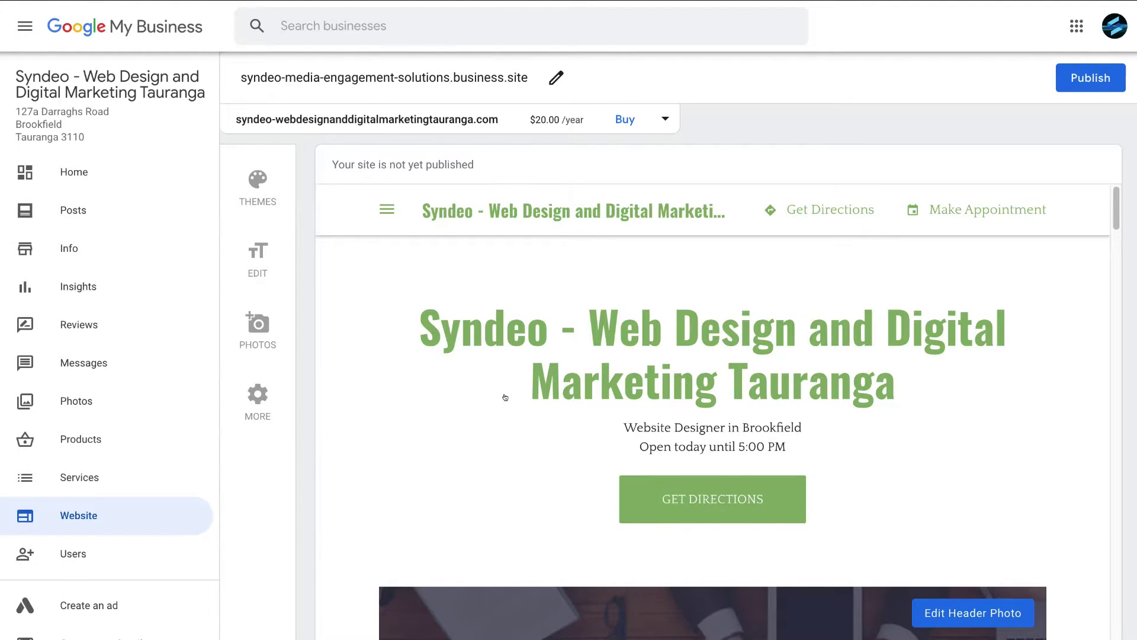
pyautogui.scroll(-7, 505, 396)
pyautogui.scroll(-16, 505, 395)
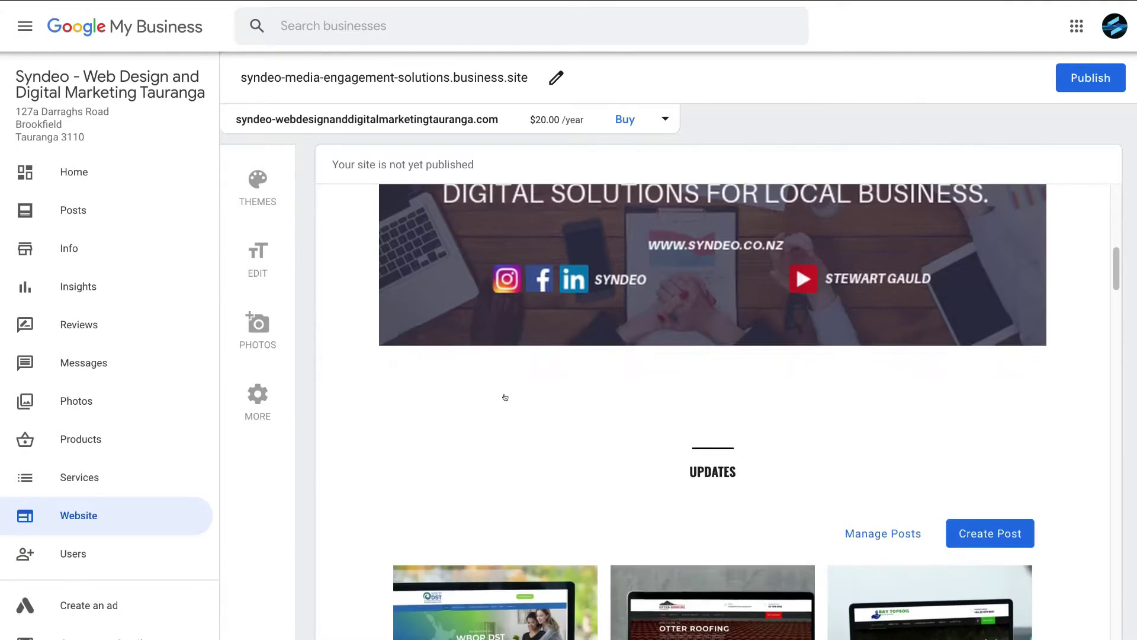
pyautogui.scroll(-6, 508, 398)
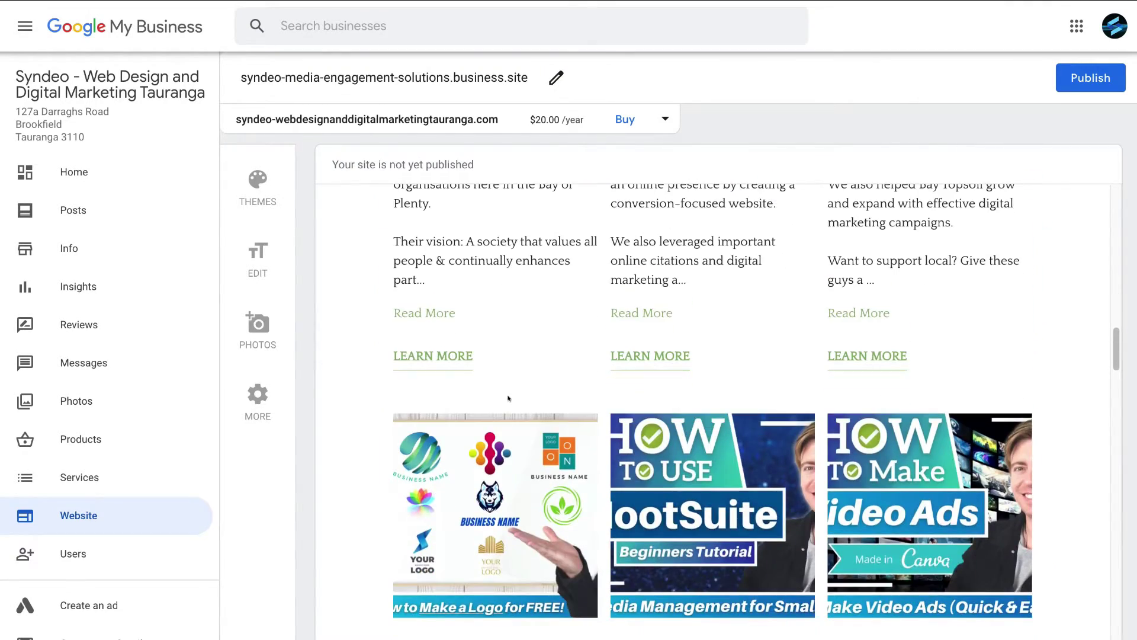
pyautogui.scroll(9, 507, 398)
pyautogui.scroll(20, 508, 398)
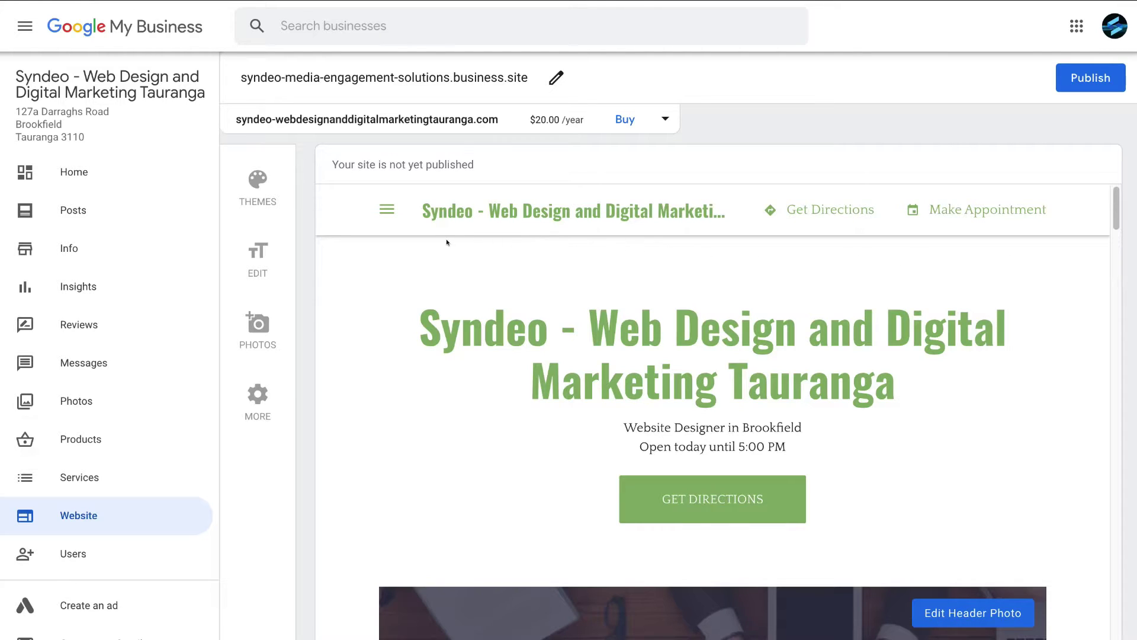
pyautogui.scroll(-5, 720, 282)
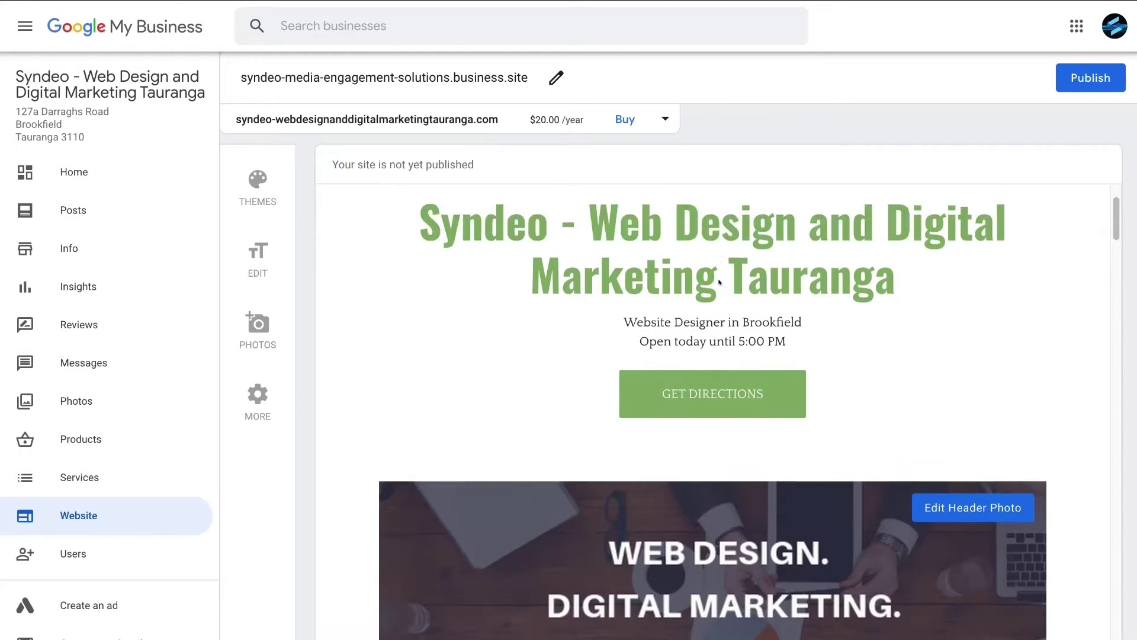
pyautogui.scroll(5, 720, 282)
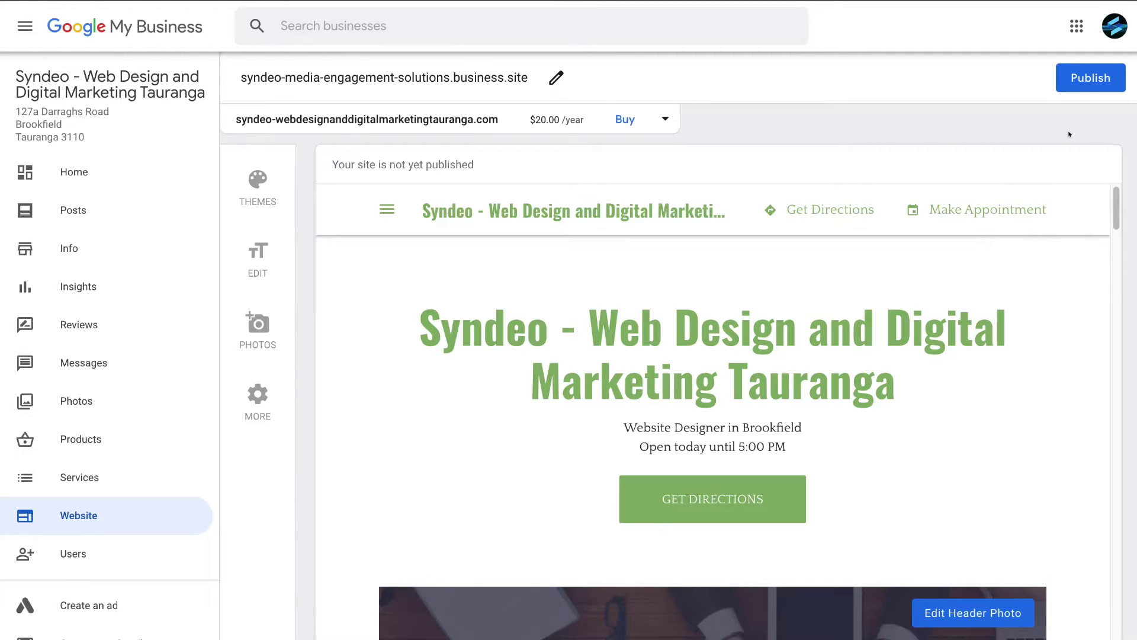
# - Switch to Google Drive through the Google apps grid
pyautogui.click(1070, 32)
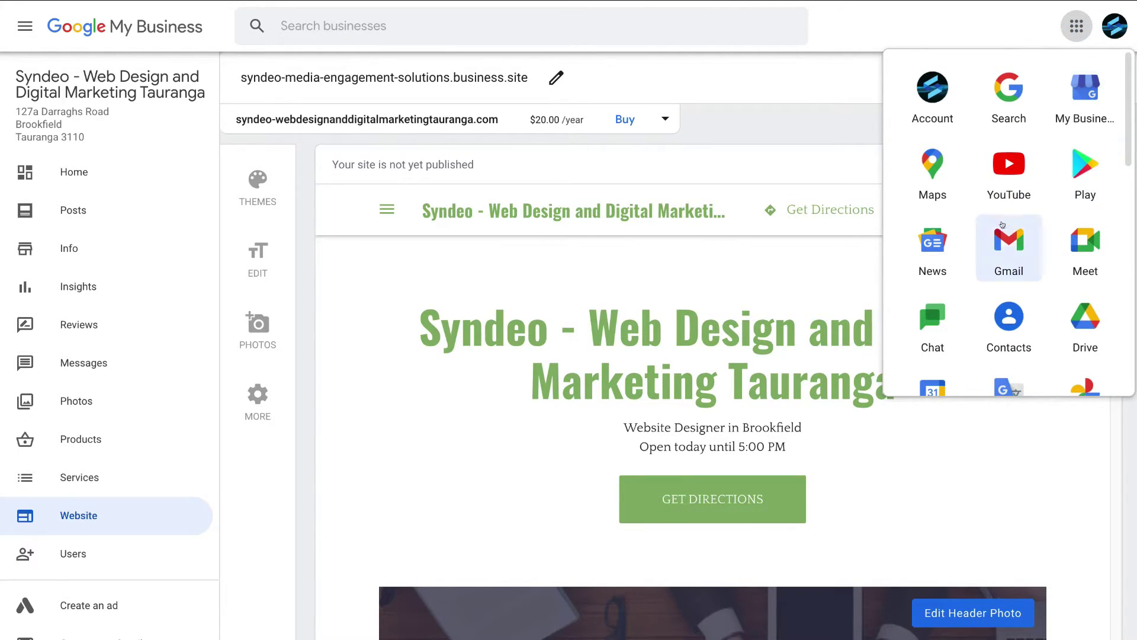
pyautogui.click(1078, 318)
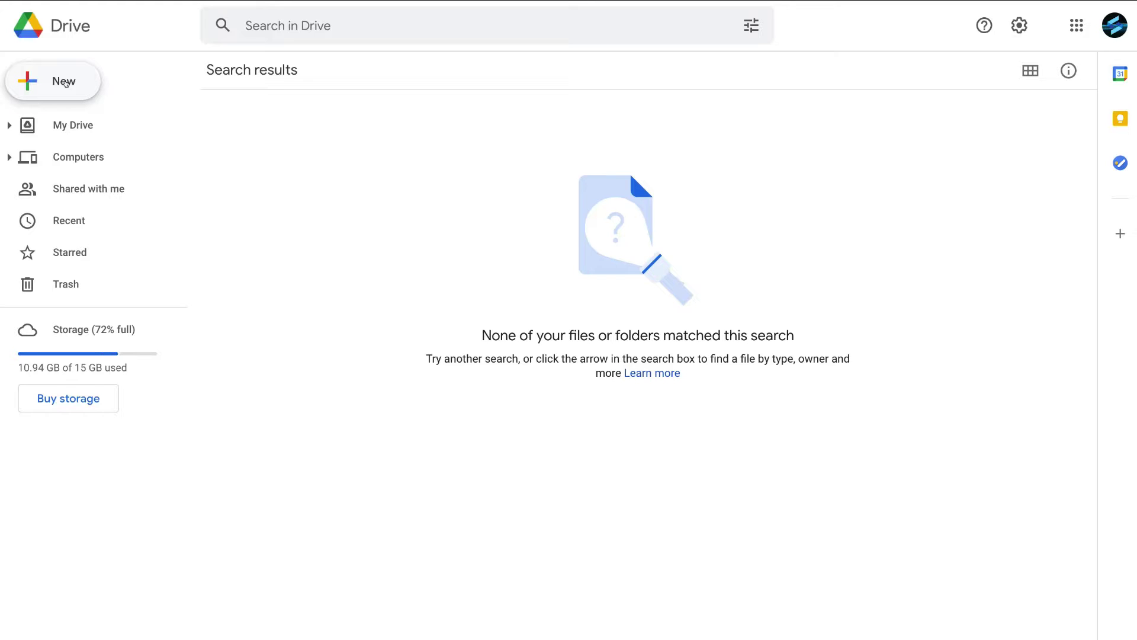
# - From Google Drive, create a new blank Google Sites site
pyautogui.click(65, 83)
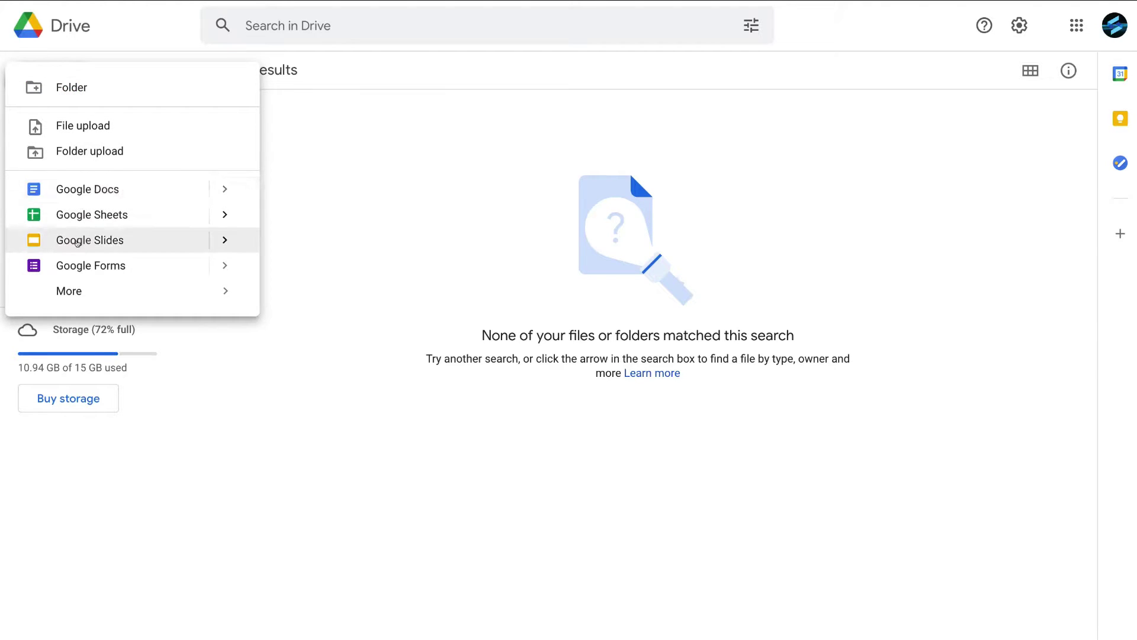
pyautogui.moveTo(74, 286)
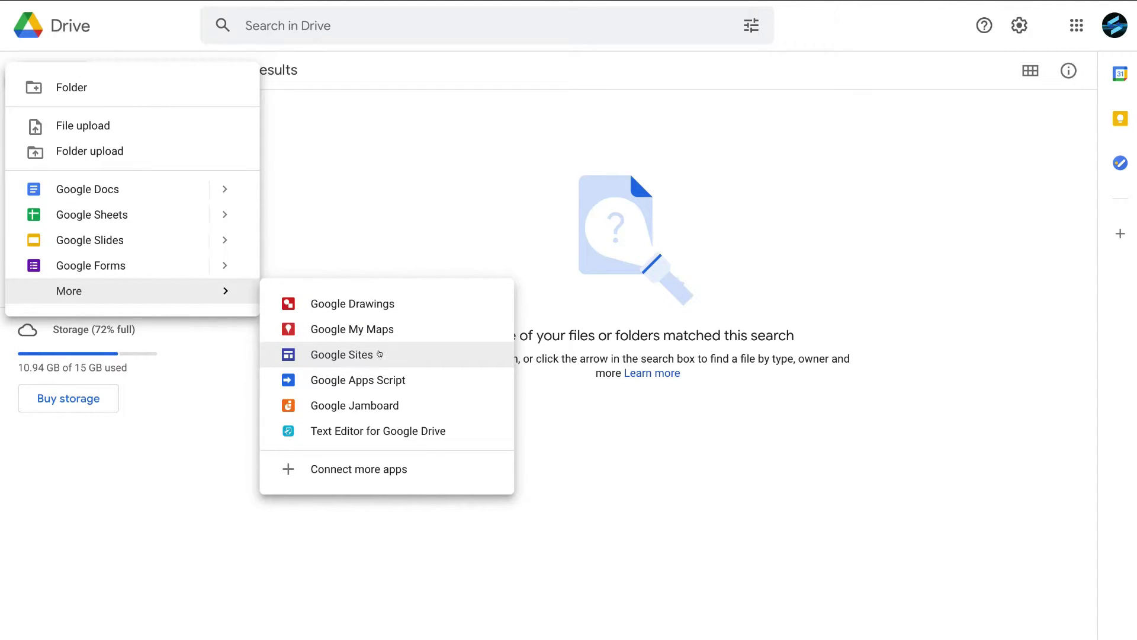
pyautogui.click(391, 357)
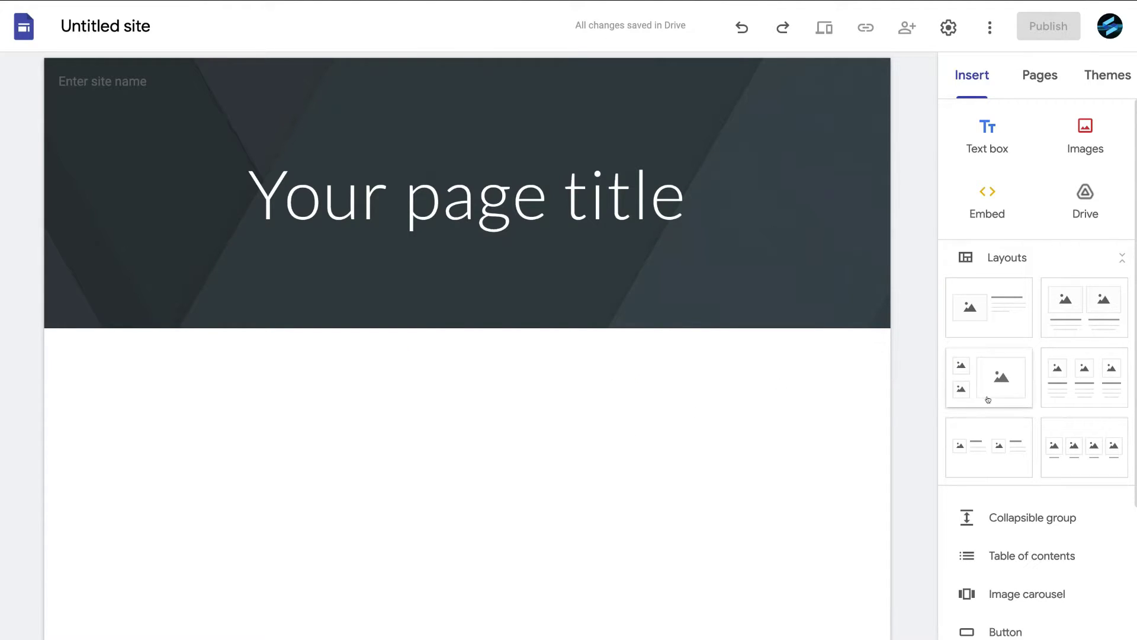
# - Scroll through the layouts in the untitled site's Insert panel
pyautogui.scroll(-2, 1019, 392)
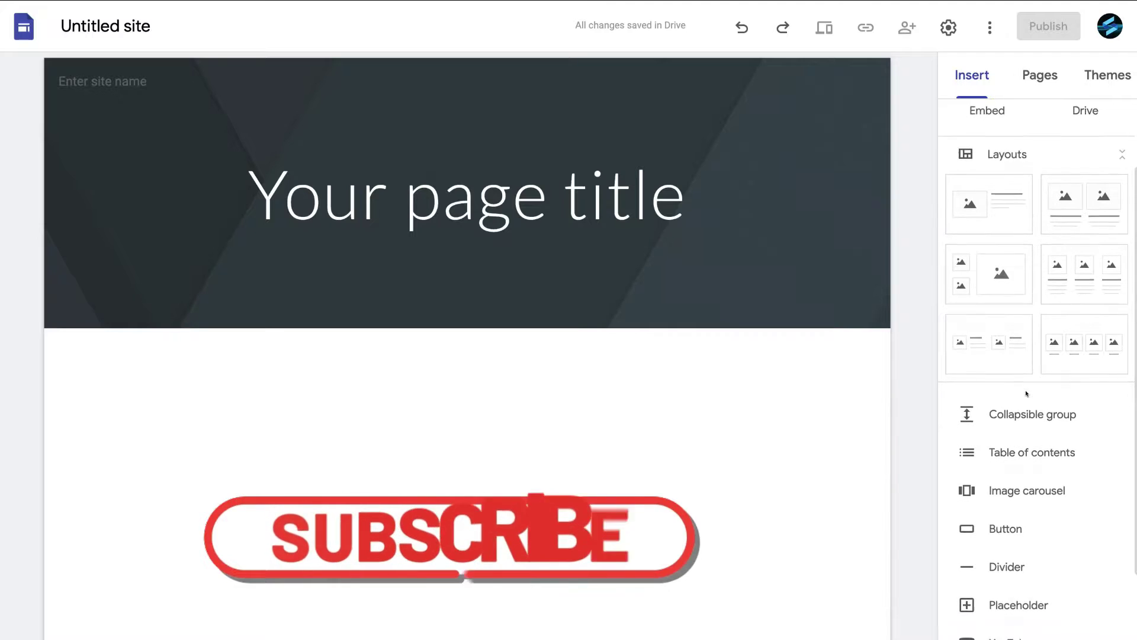
pyautogui.scroll(-2, 1023, 392)
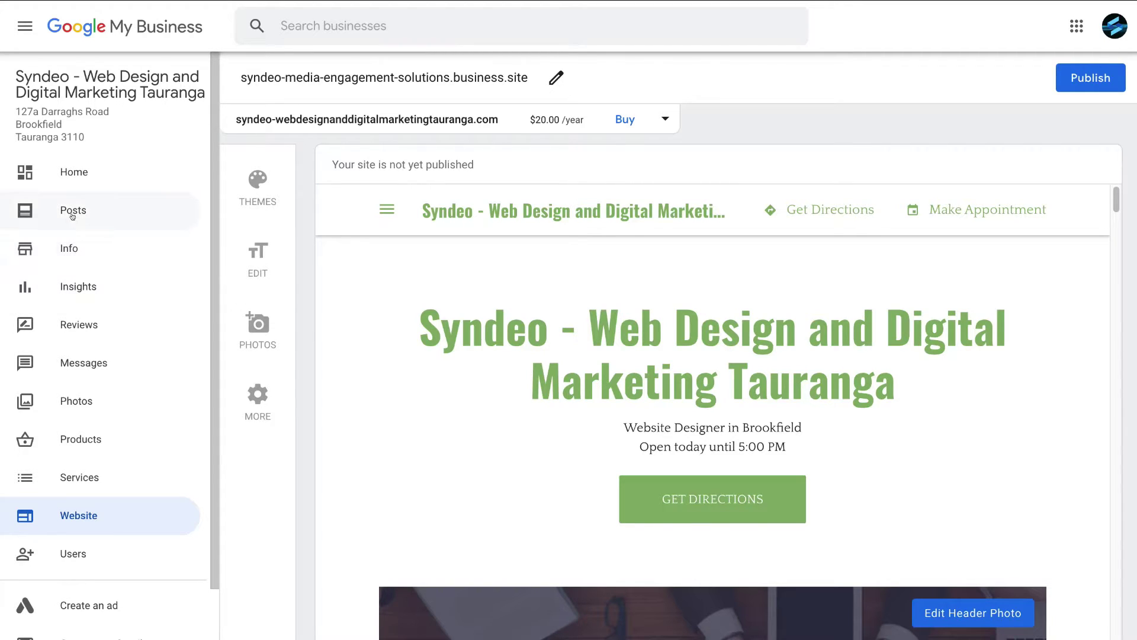
# - Browse the Client Highlight posts, including WBOP DST and Otter Roofing Tauranga
pyautogui.click(118, 214)
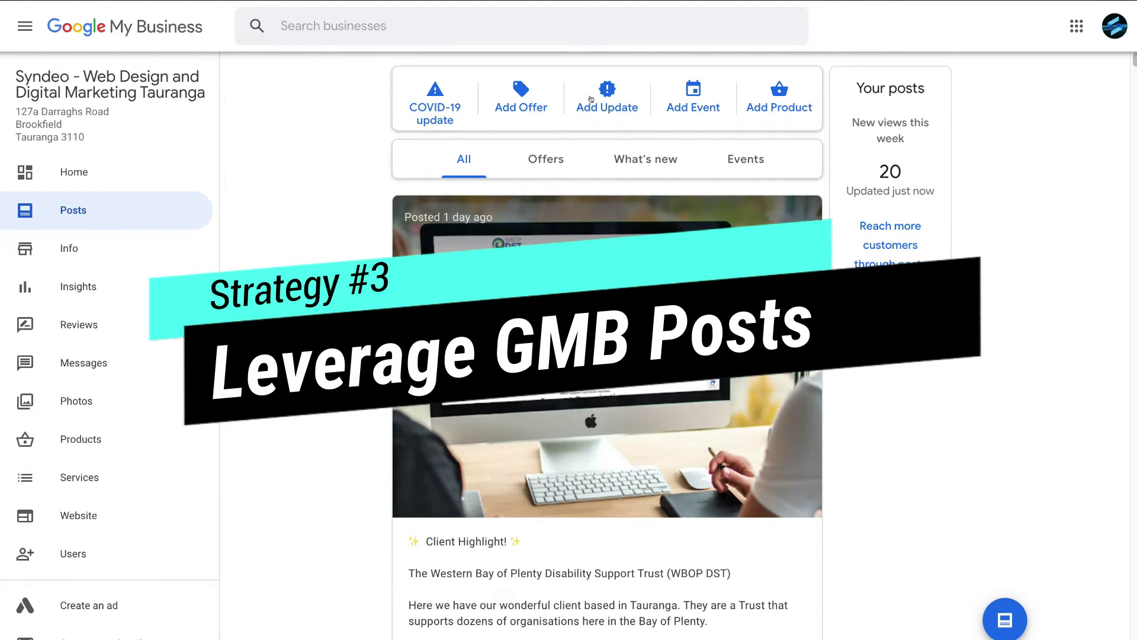
pyautogui.scroll(-8, 325, 248)
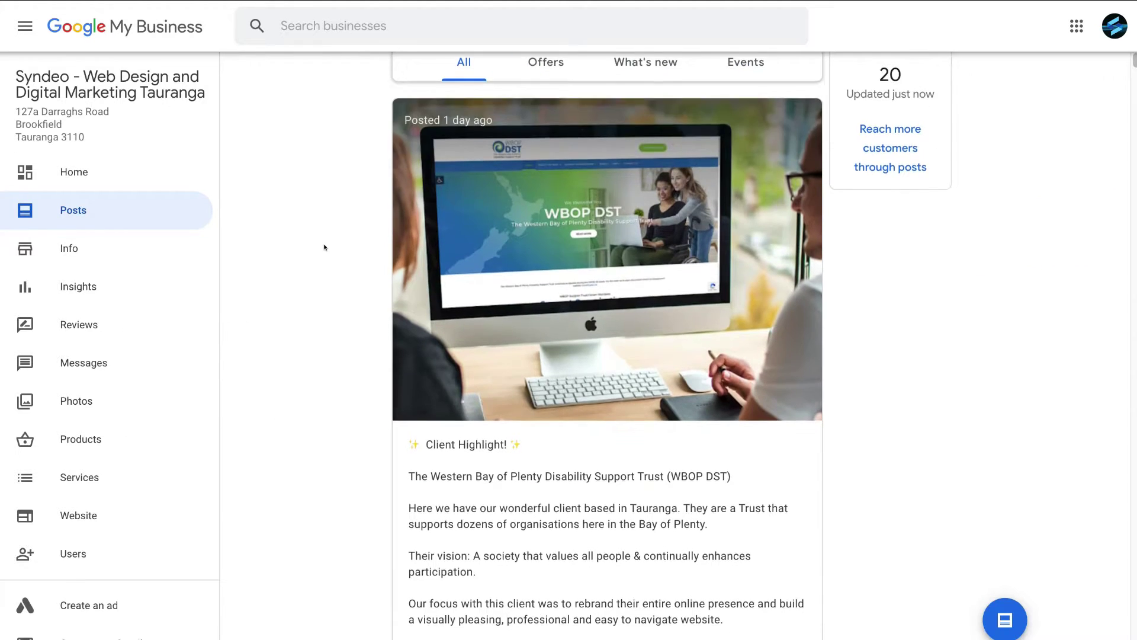
pyautogui.scroll(-5, 325, 247)
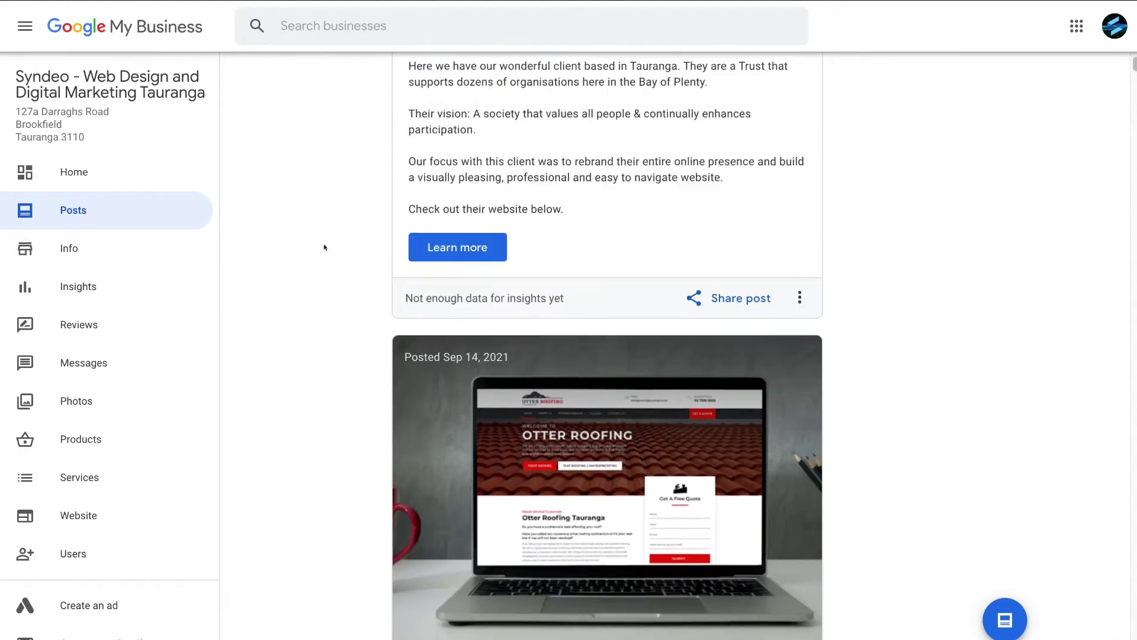
pyautogui.scroll(-1, 325, 247)
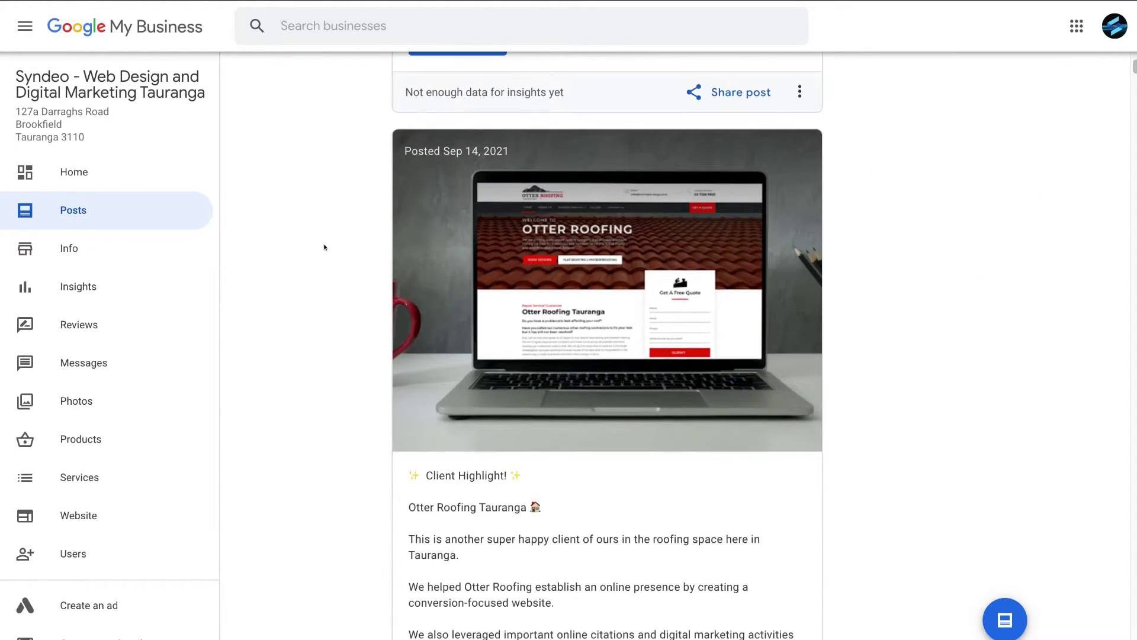
pyautogui.scroll(-2, 325, 248)
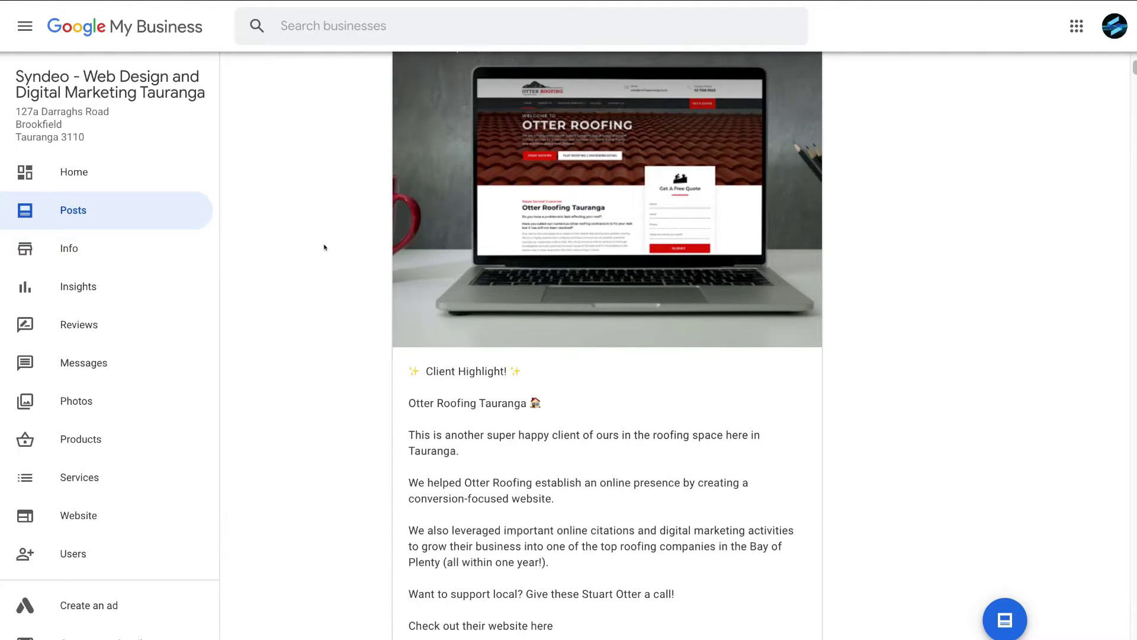
pyautogui.scroll(-4, 325, 248)
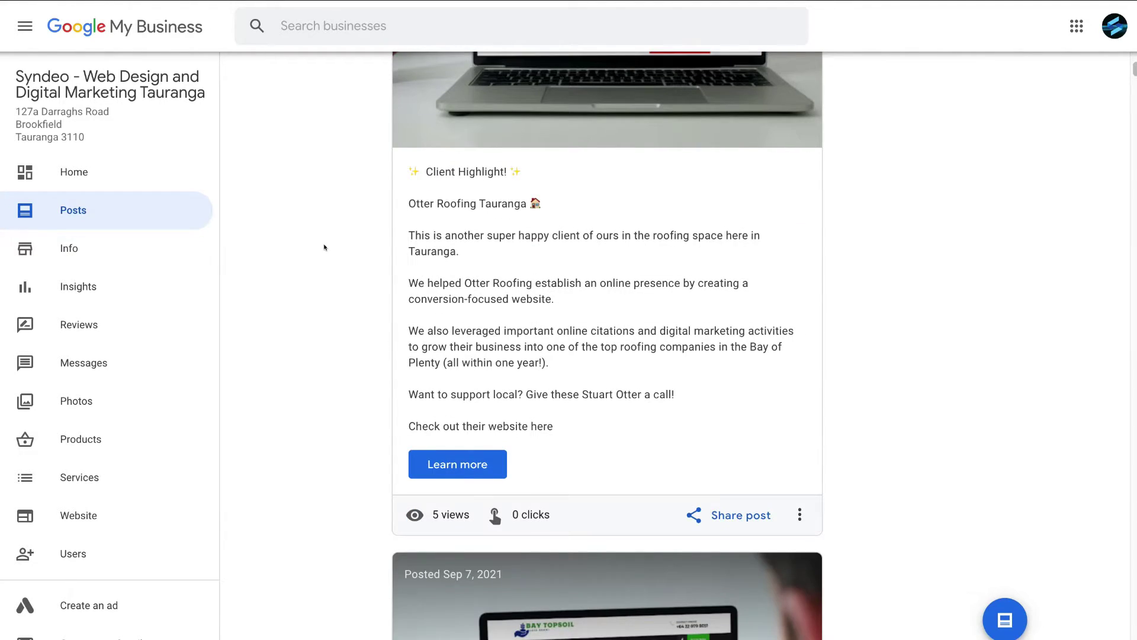
pyautogui.scroll(-1, 343, 308)
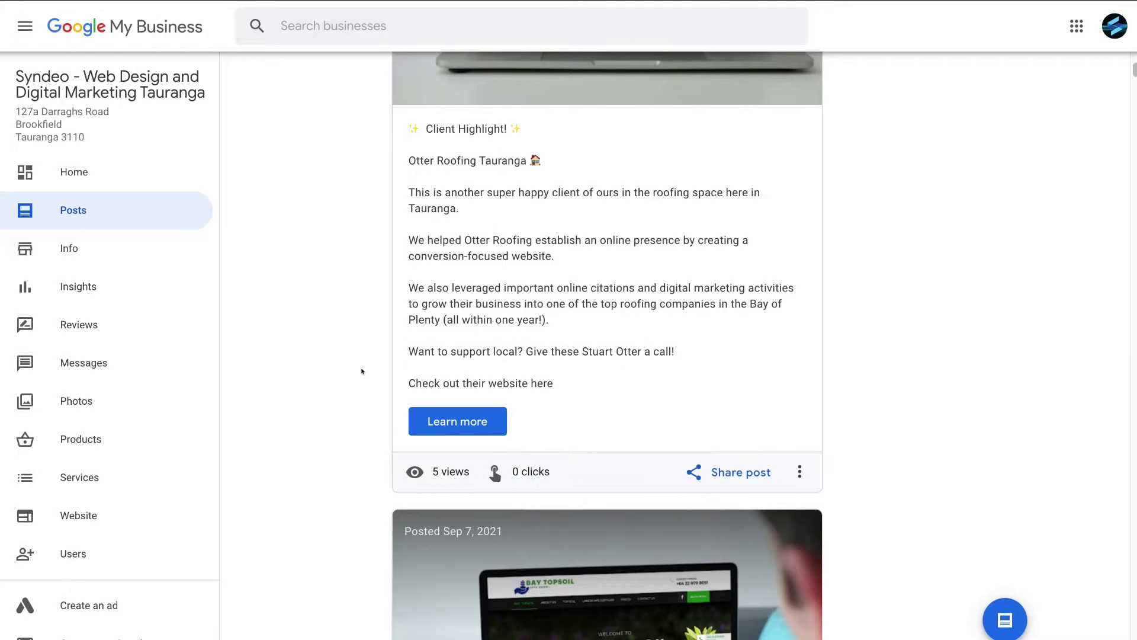
pyautogui.scroll(20, 362, 371)
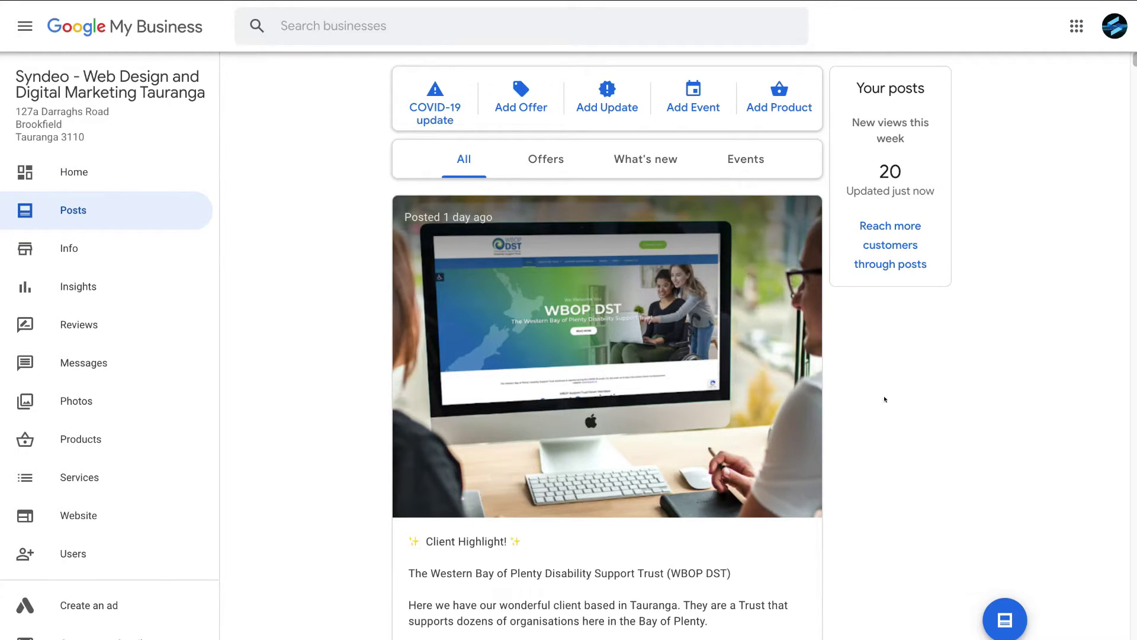
# - Start a What's New post and review the 'Add a button' options, keeping None
pyautogui.click(1002, 621)
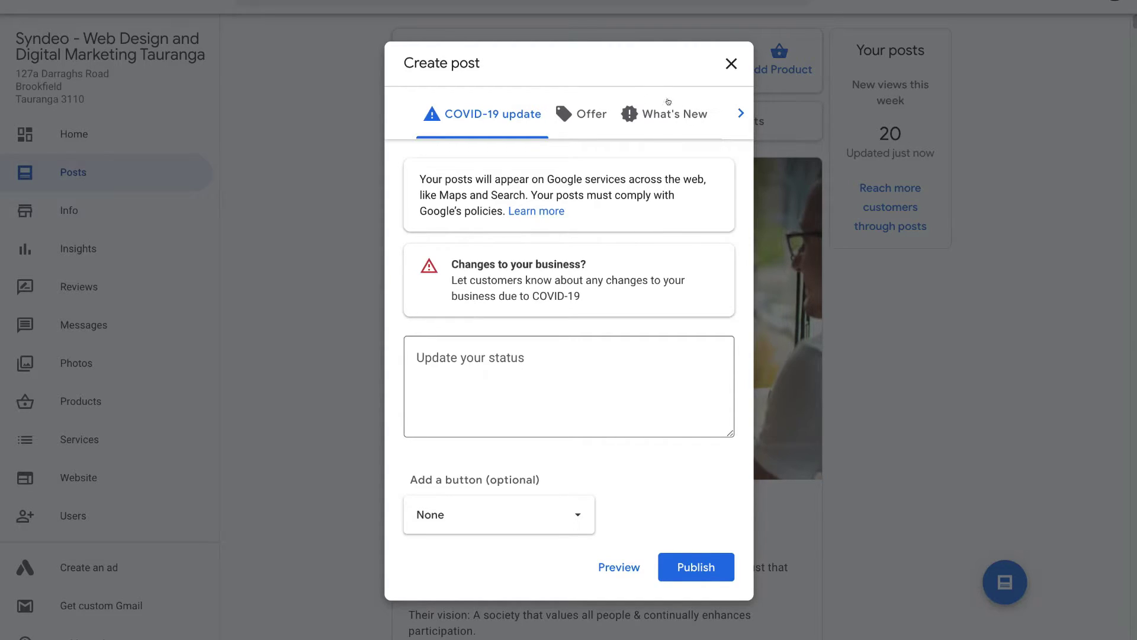
pyautogui.click(674, 118)
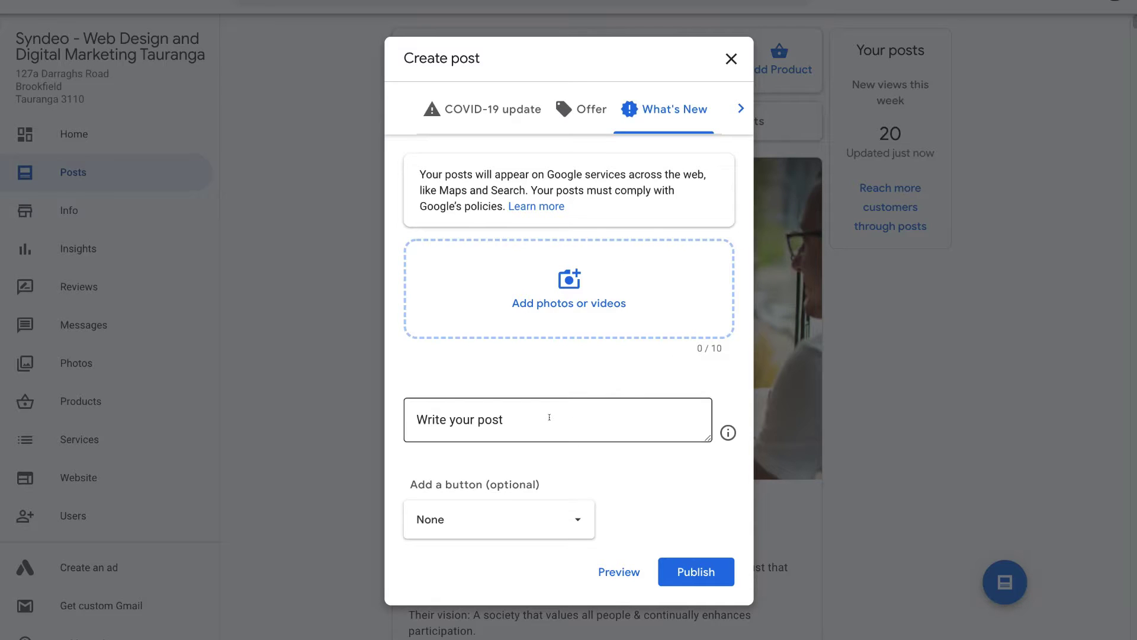
pyautogui.moveTo(699, 436); pyautogui.dragTo(712, 519)
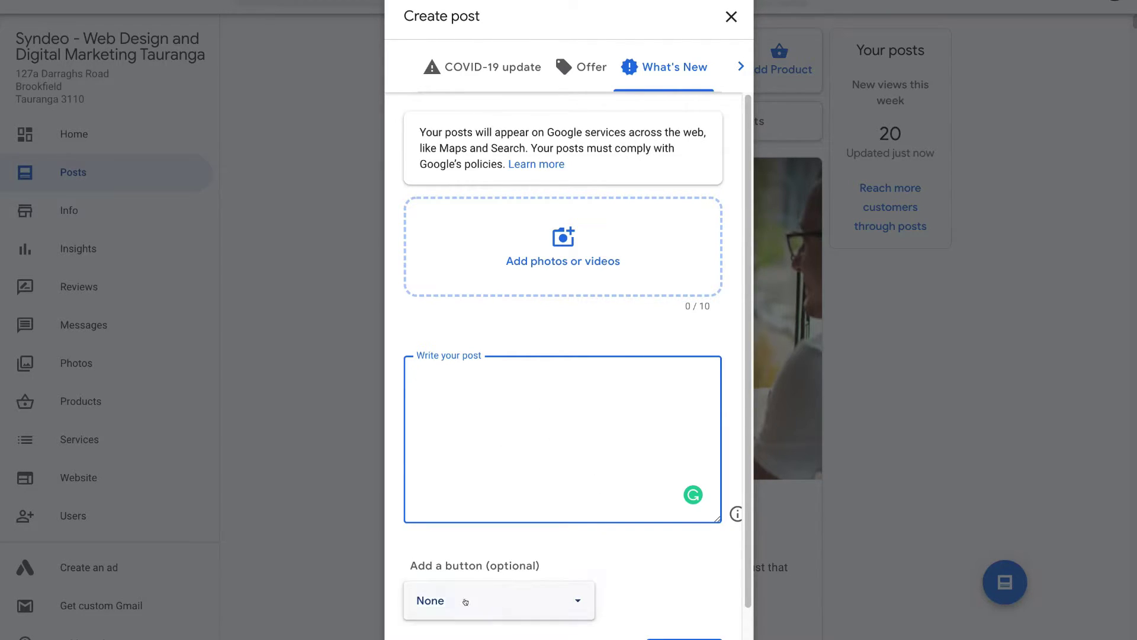
pyautogui.click(537, 598)
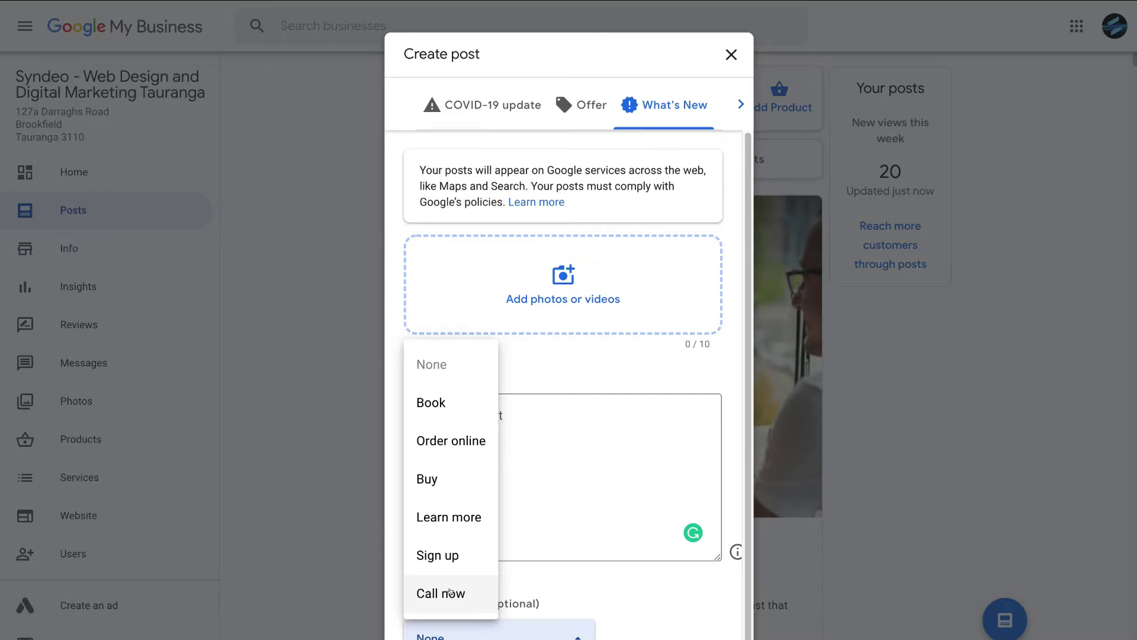
pyautogui.click(552, 580)
pyautogui.scroll(-1, 615, 609)
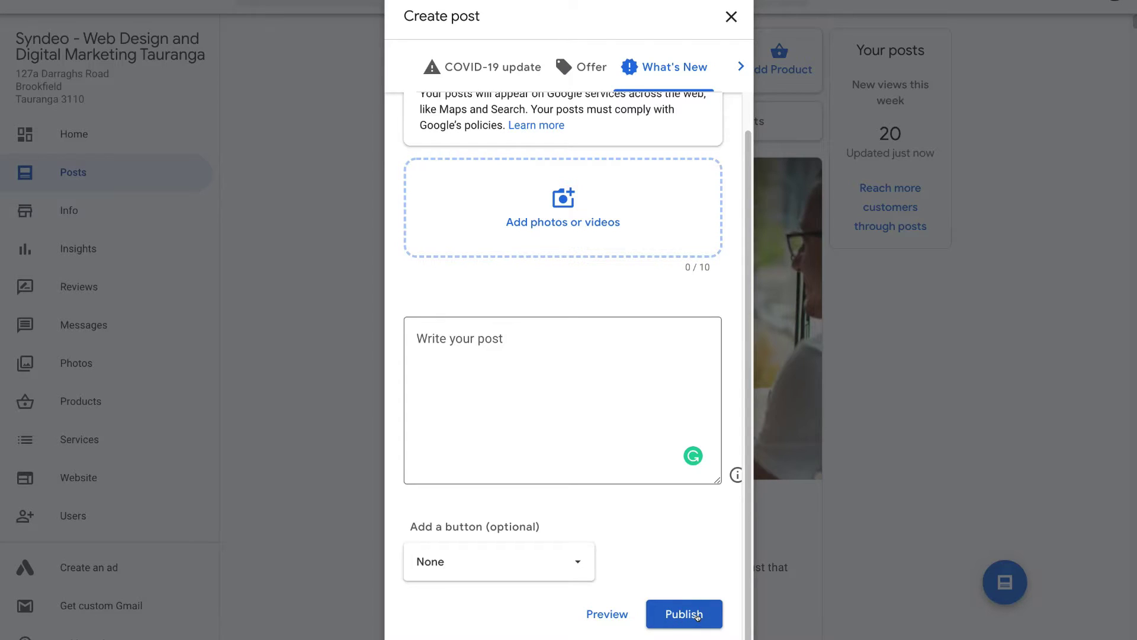
# - Close the Create post dialog, discarding the unpublished draft and returning to the Posts feed
pyautogui.click(731, 17)
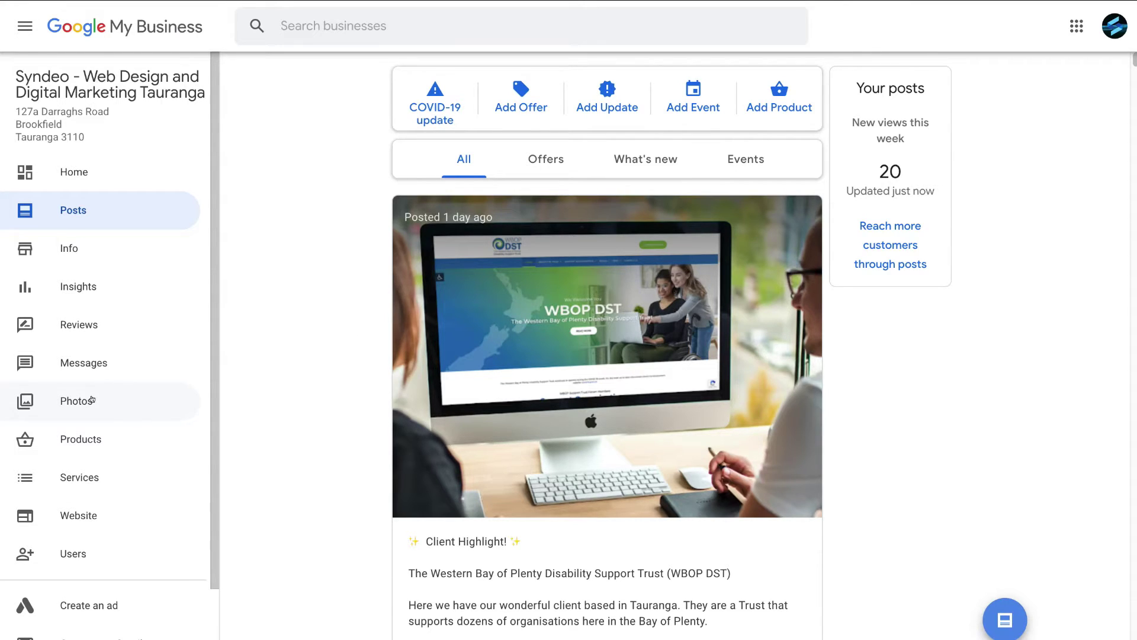
# - View the business's photo gallery, then move on to the customer Reviews page
pyautogui.click(122, 405)
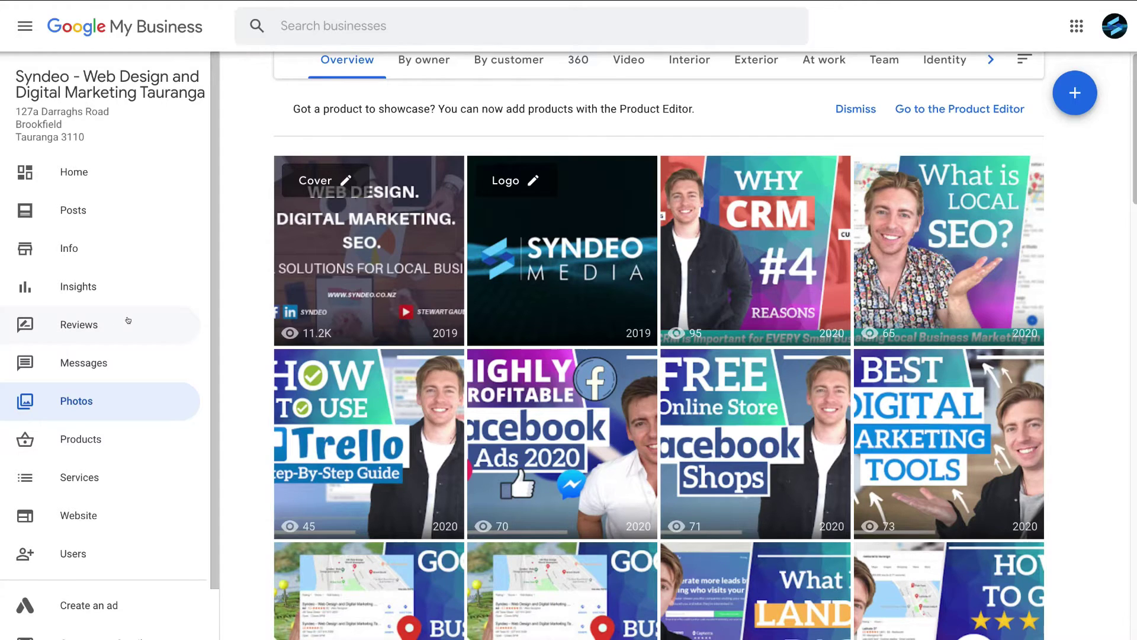
pyautogui.click(128, 321)
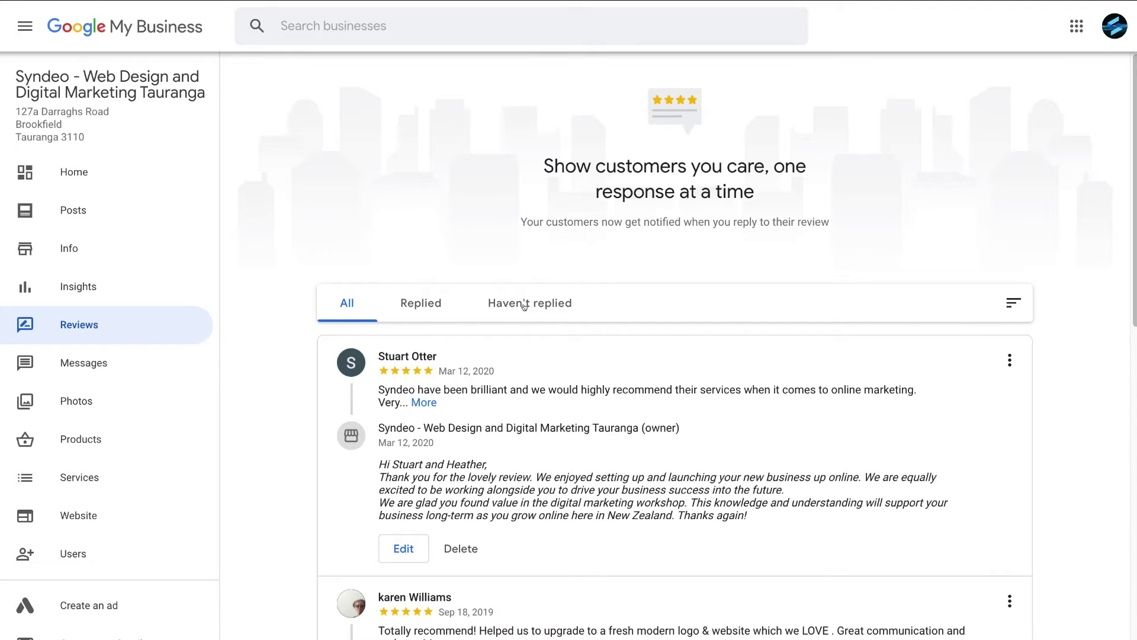
# - Leave the five-star reviews list and go back to the Home dashboard
pyautogui.click(125, 182)
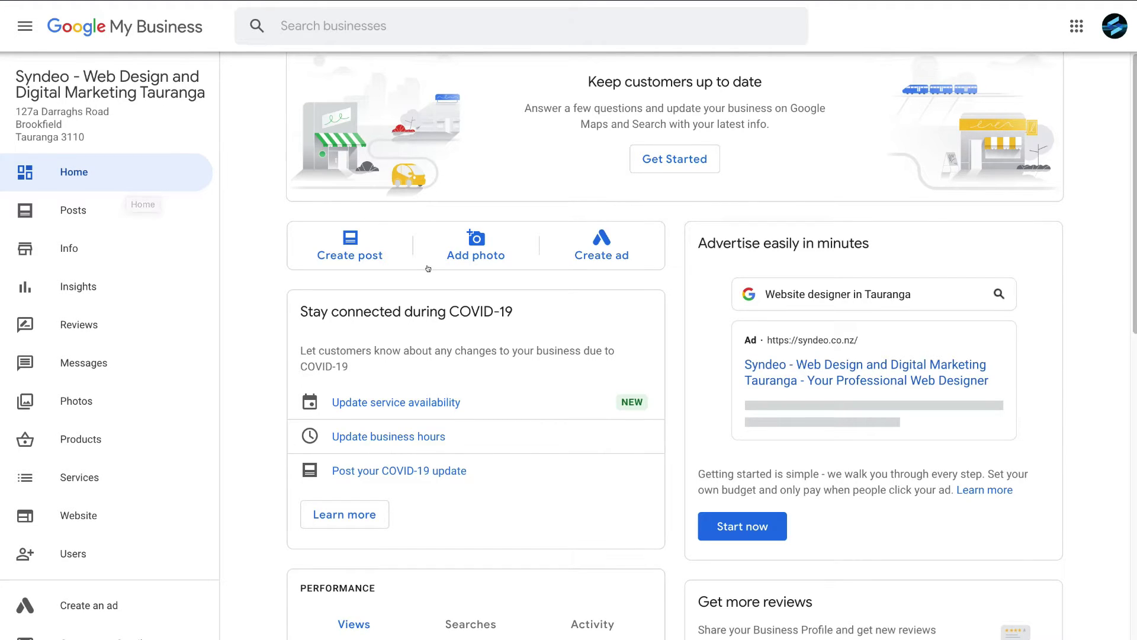
# - Copy the shareable review form link from the Request reviews dialog, then close it
pyautogui.scroll(-3, 427, 269)
pyautogui.scroll(-1, 428, 269)
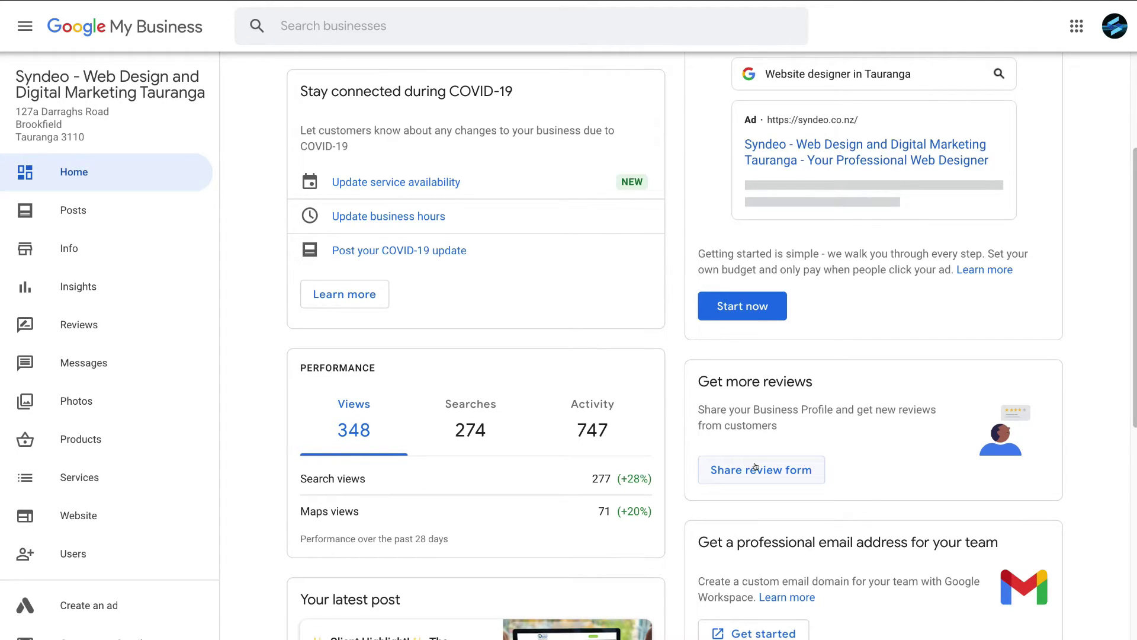
pyautogui.click(777, 468)
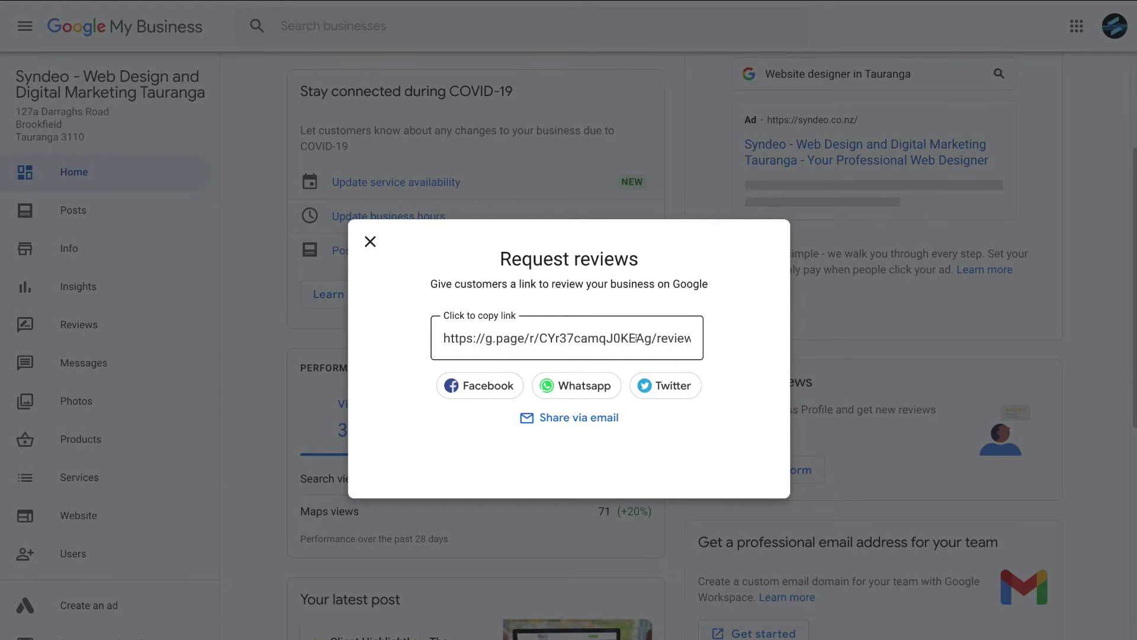
pyautogui.click(636, 338)
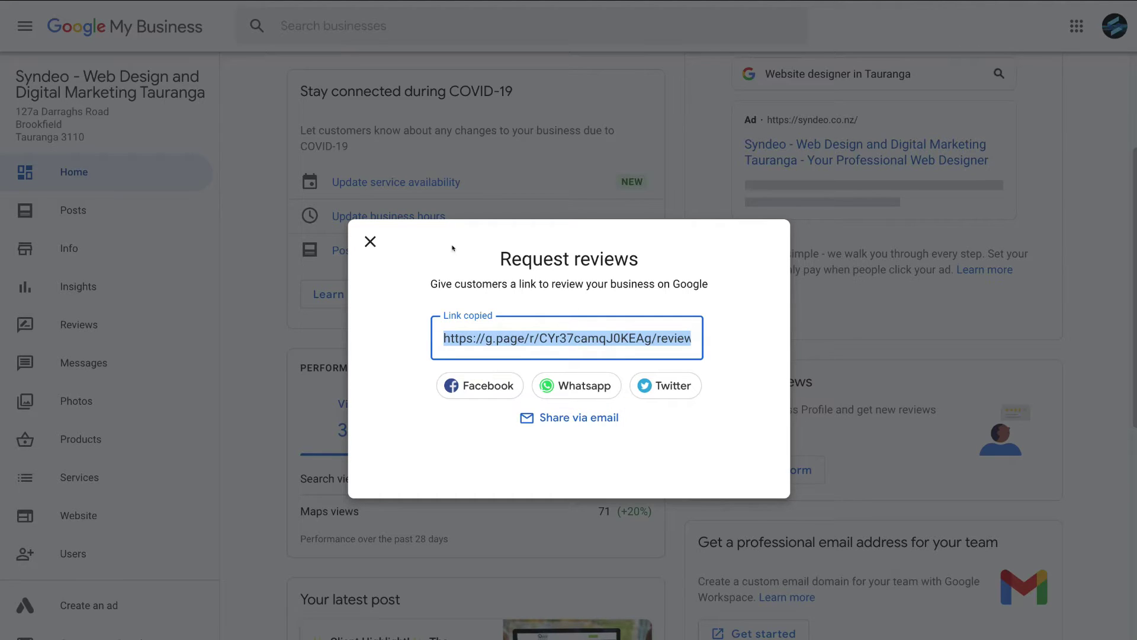
pyautogui.click(370, 242)
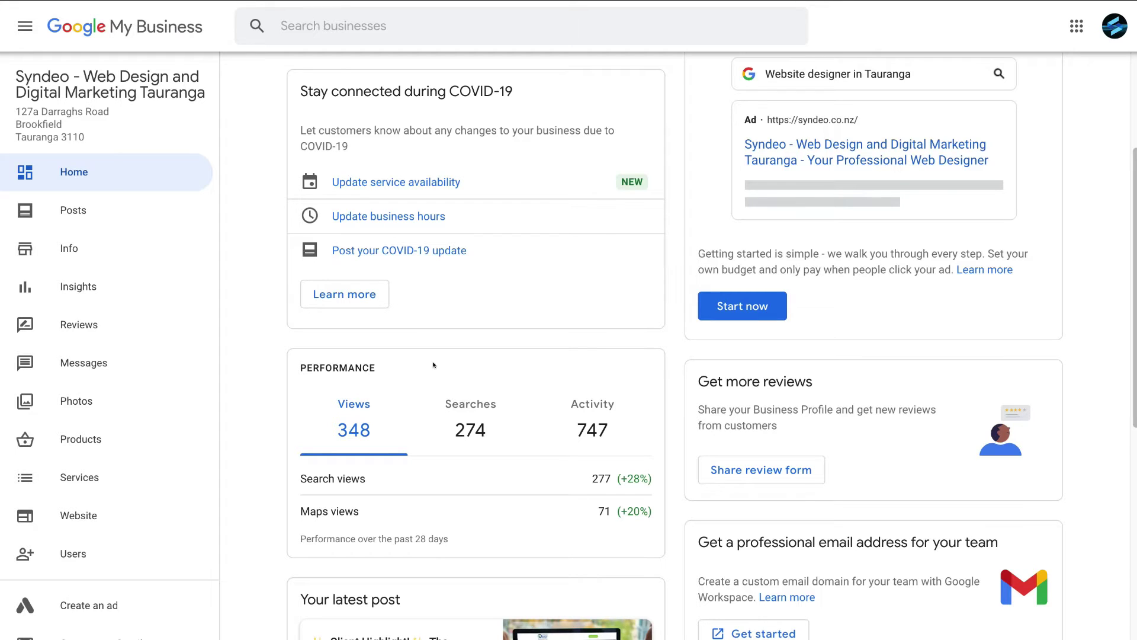
pyautogui.scroll(-3, 140, 363)
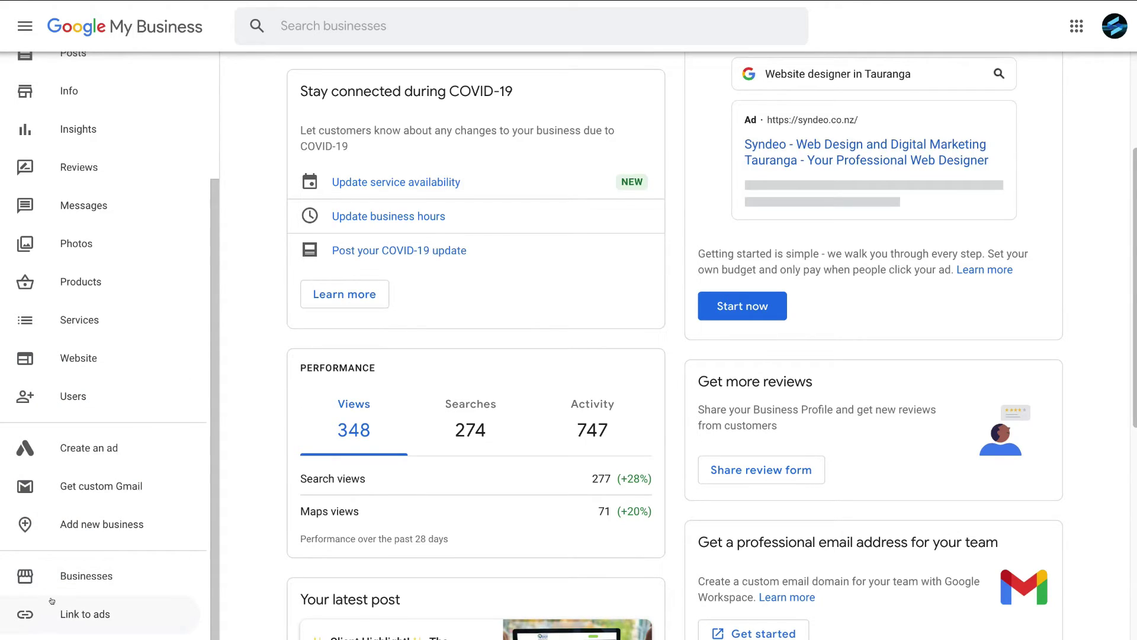
pyautogui.click(139, 607)
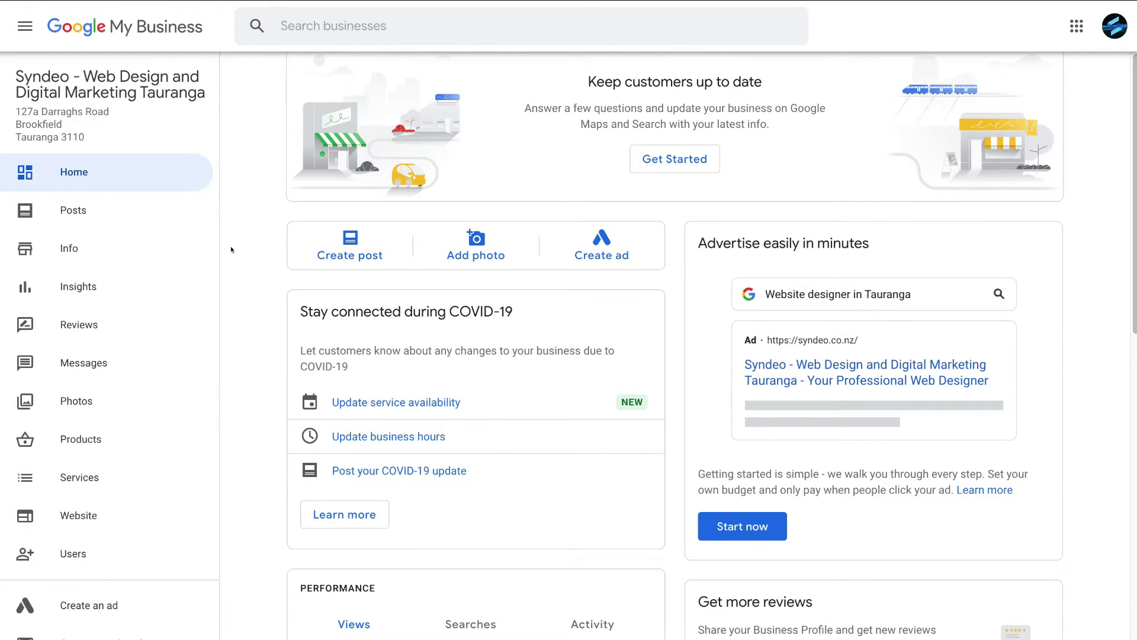
# - Show the Info page with the business name, Tauranga address, service area and hours
pyautogui.click(154, 246)
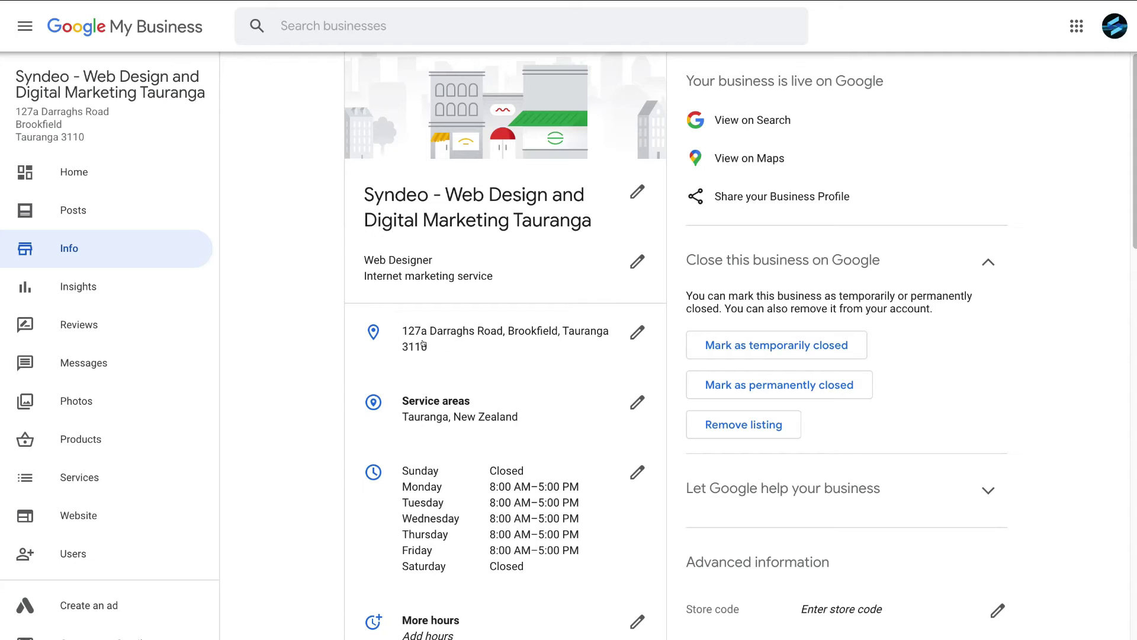
pyautogui.scroll(-1, 328, 356)
pyautogui.scroll(-8, 329, 356)
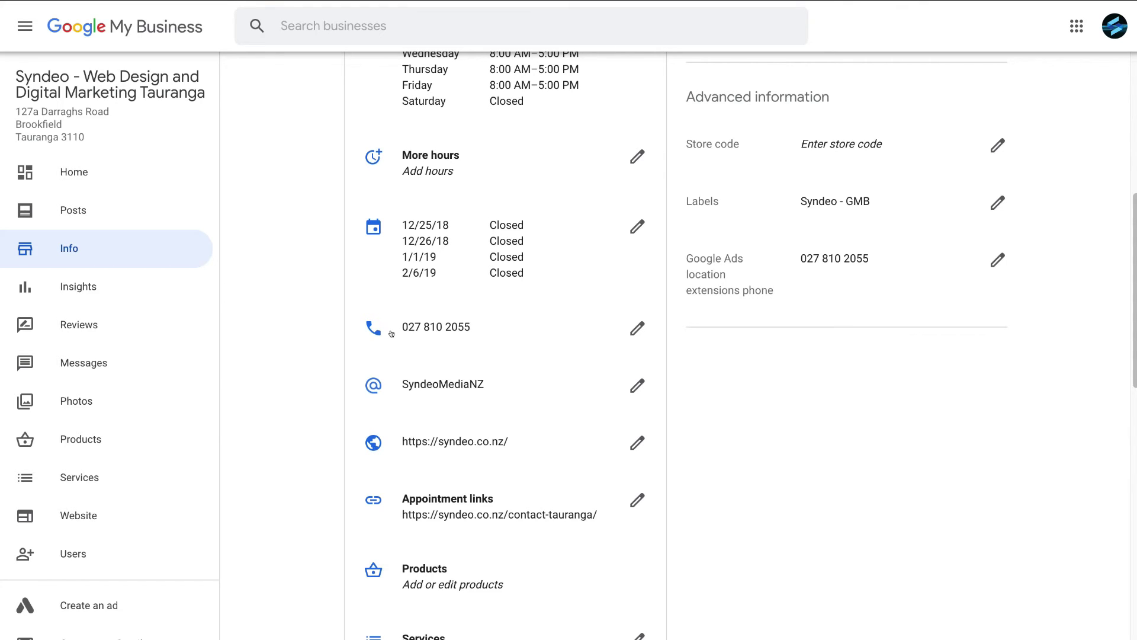
pyautogui.scroll(5, 346, 279)
pyautogui.scroll(2, 347, 278)
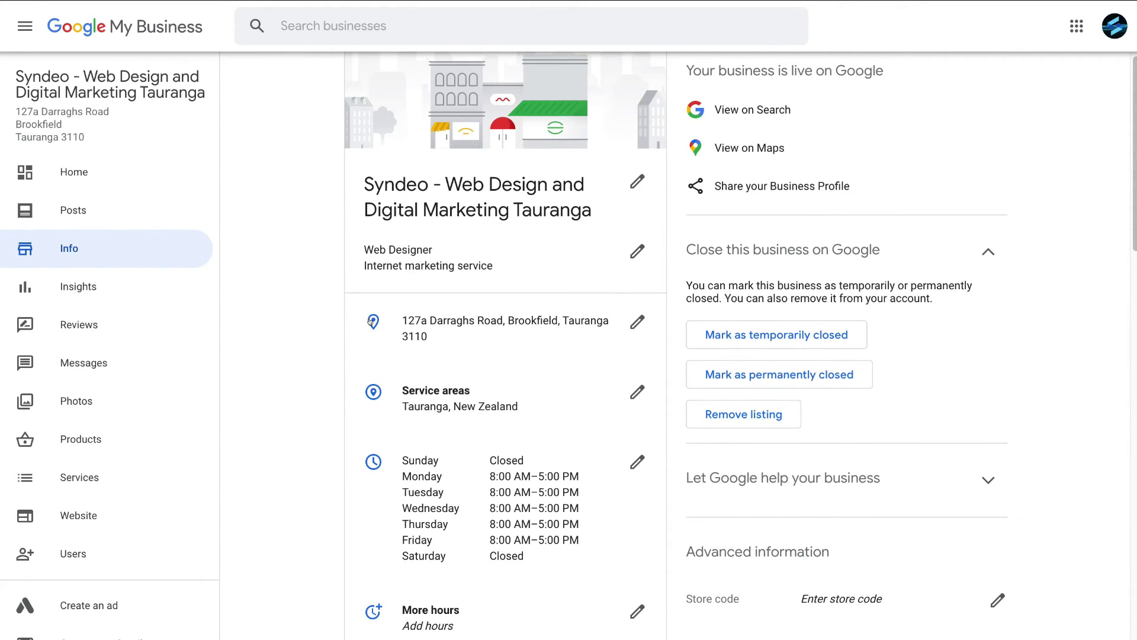
pyautogui.scroll(-5, 367, 368)
pyautogui.scroll(-2, 368, 369)
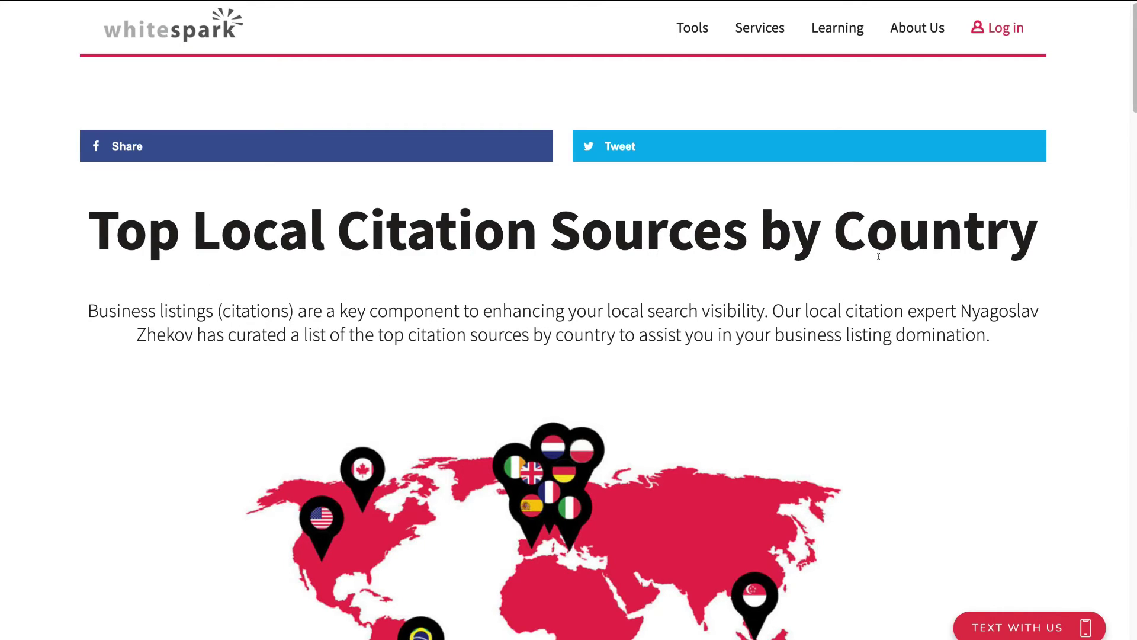
# - Scroll Whitespark's Top Local Citation Sources page down to the country flag grid
pyautogui.scroll(-10, 1005, 364)
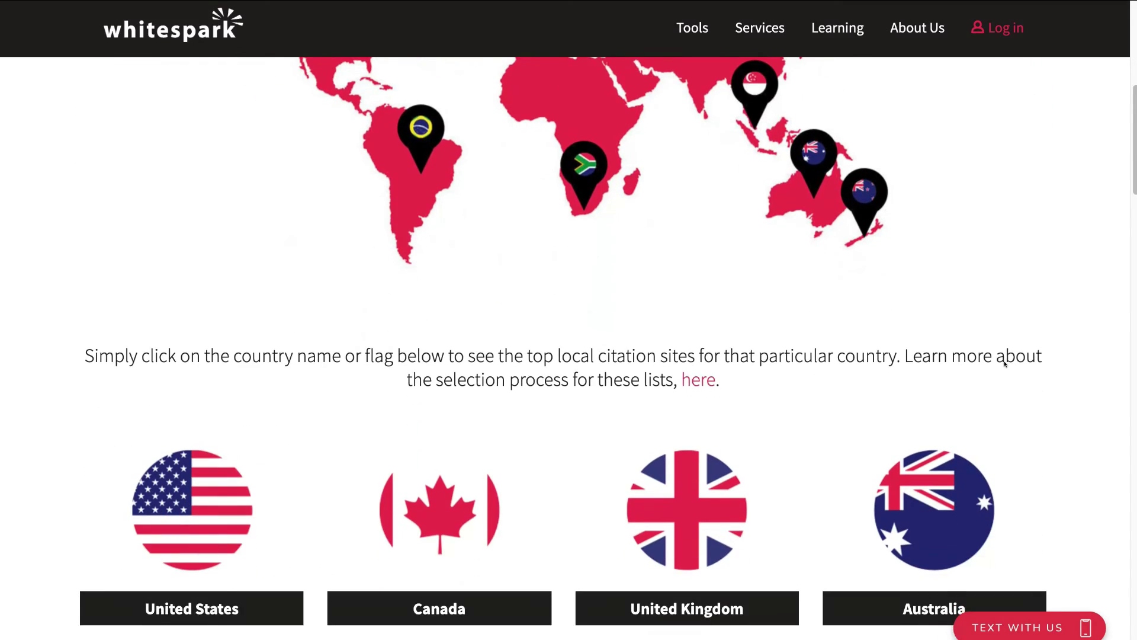
pyautogui.scroll(-3, 1005, 364)
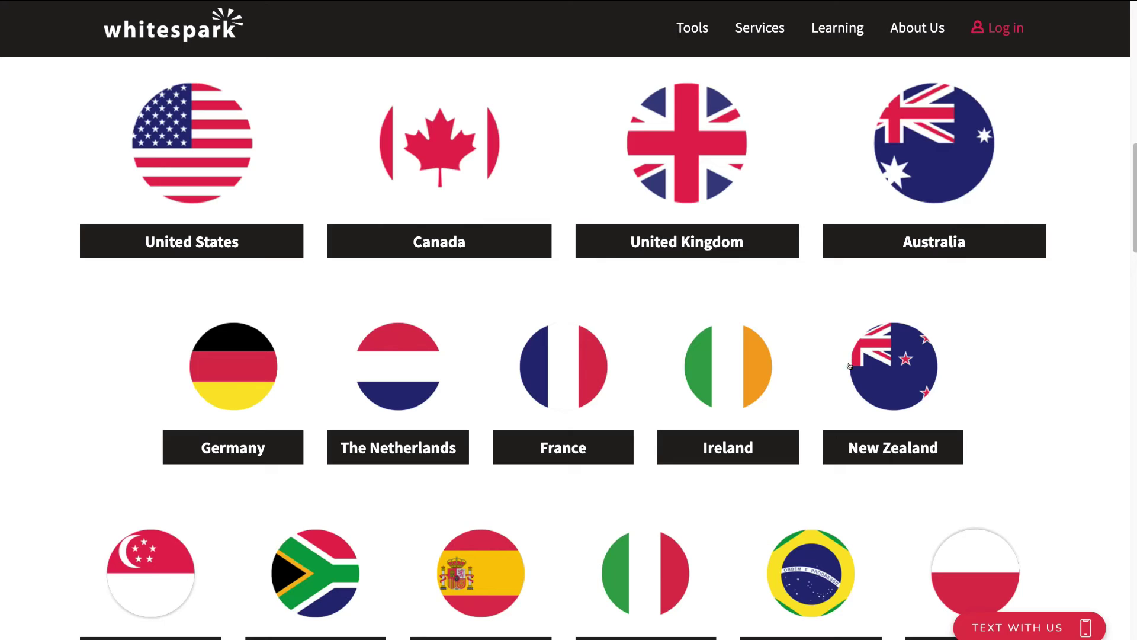
# - Open the New Zealand citations page and scroll to its Top 20 Citation Sources table
pyautogui.click(879, 380)
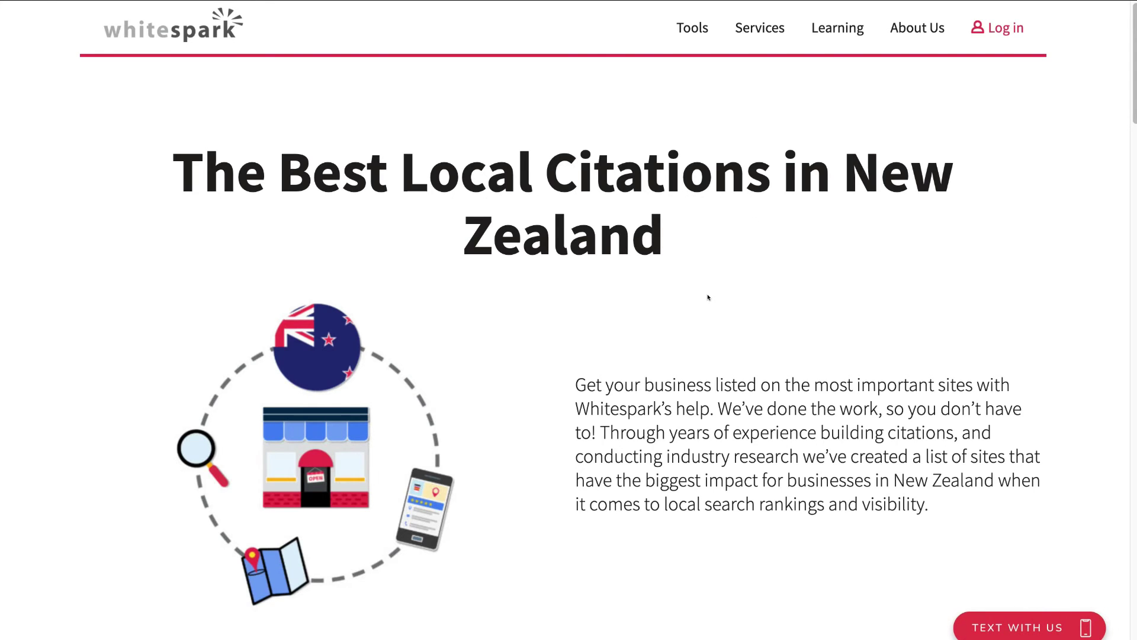
pyautogui.scroll(-5, 708, 296)
pyautogui.scroll(-15, 708, 296)
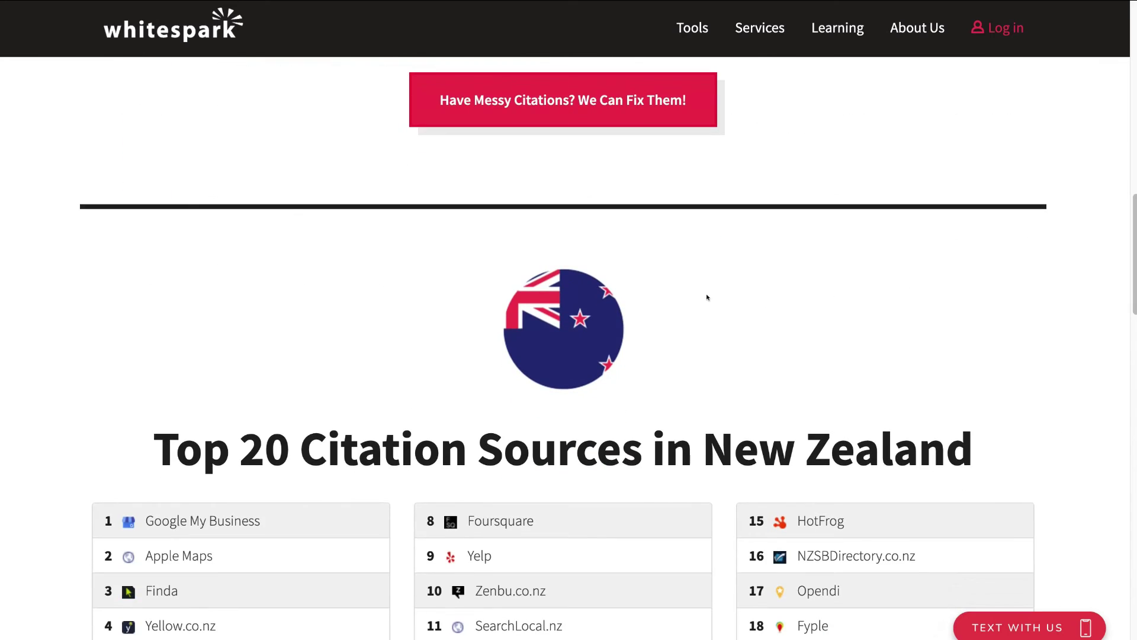